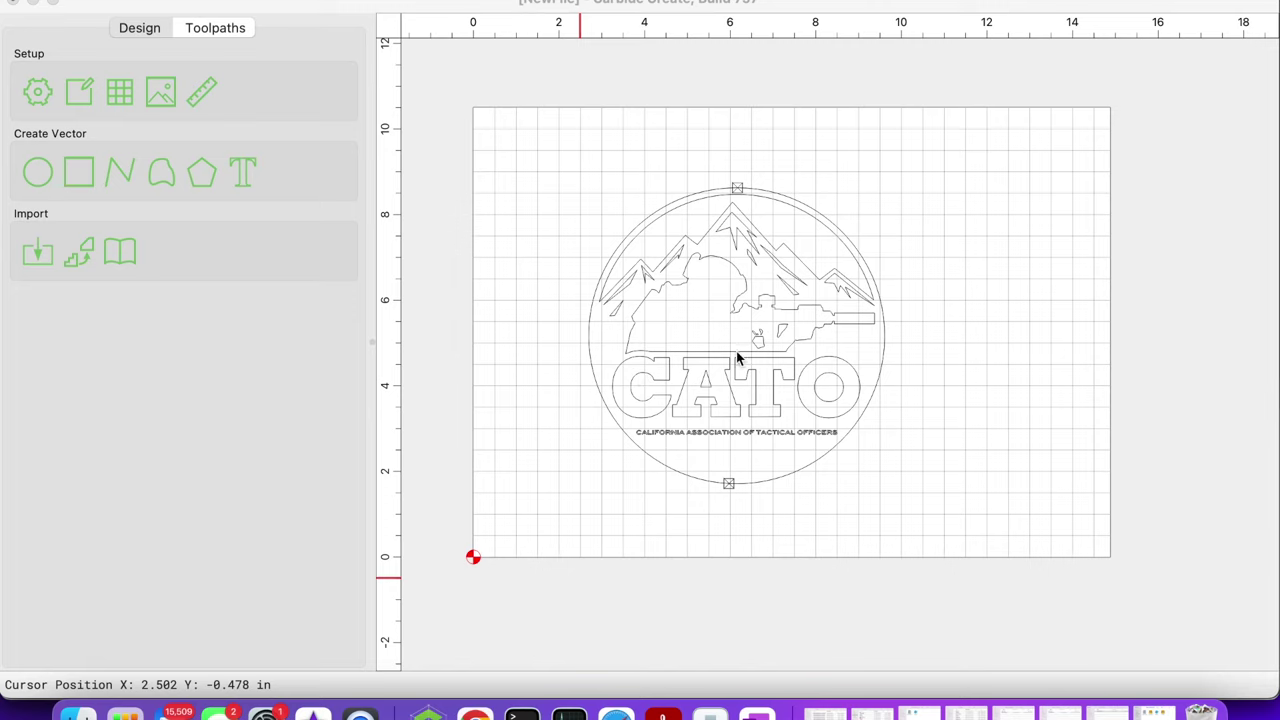
Step: Examine the logo design's vector groups by selecting the CATO artwork, the small association text and the outer circle in turn
{"action": "scroll", "coordinate": [750, 384], "scroll_direction": "up", "scroll_amount": 3}
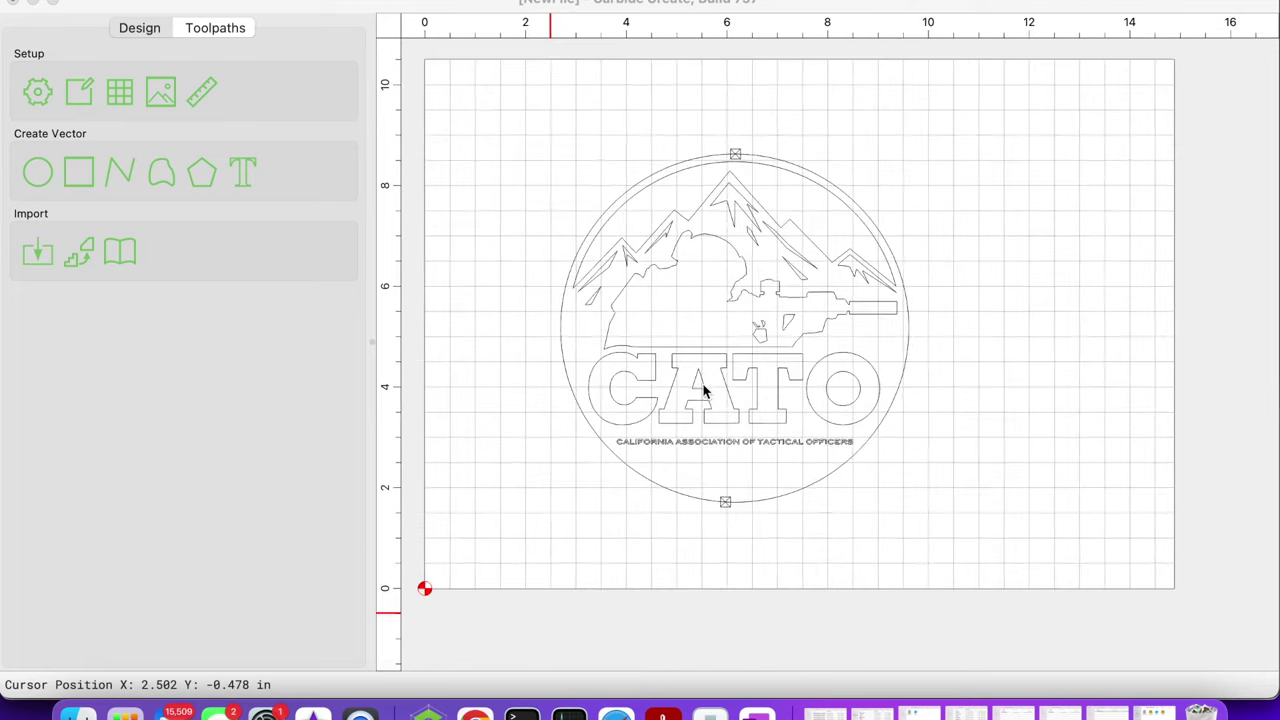
{"action": "scroll", "coordinate": [679, 395], "scroll_direction": "up", "scroll_amount": 2}
{"action": "scroll", "coordinate": [679, 397], "scroll_direction": "up", "scroll_amount": 2}
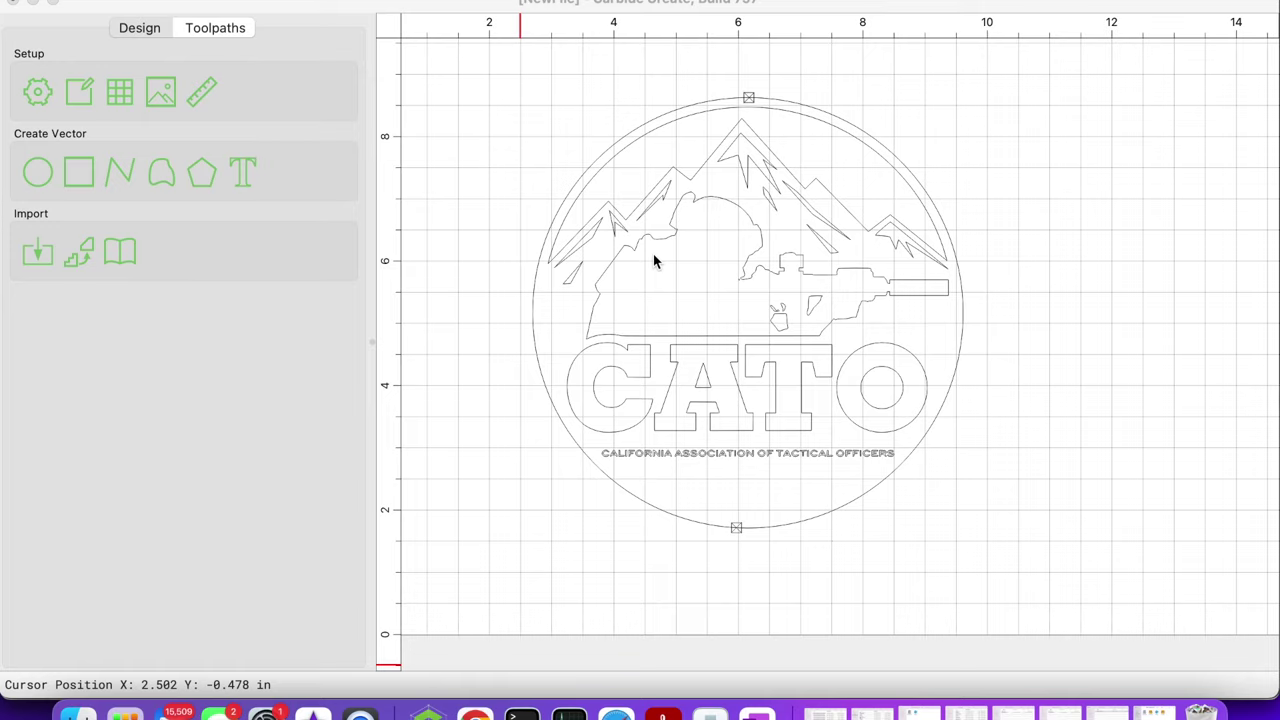
{"action": "scroll", "coordinate": [655, 262], "scroll_direction": "down", "scroll_amount": 1}
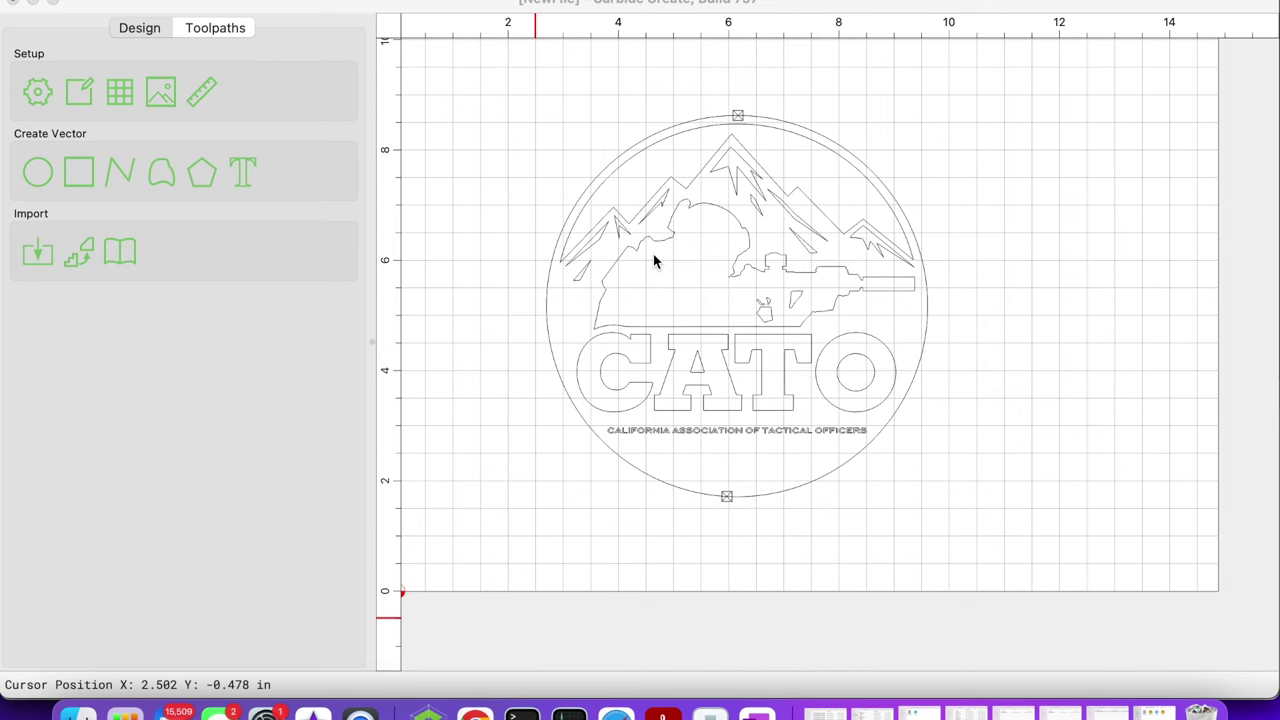
{"action": "scroll", "coordinate": [655, 261], "scroll_direction": "up", "scroll_amount": 2}
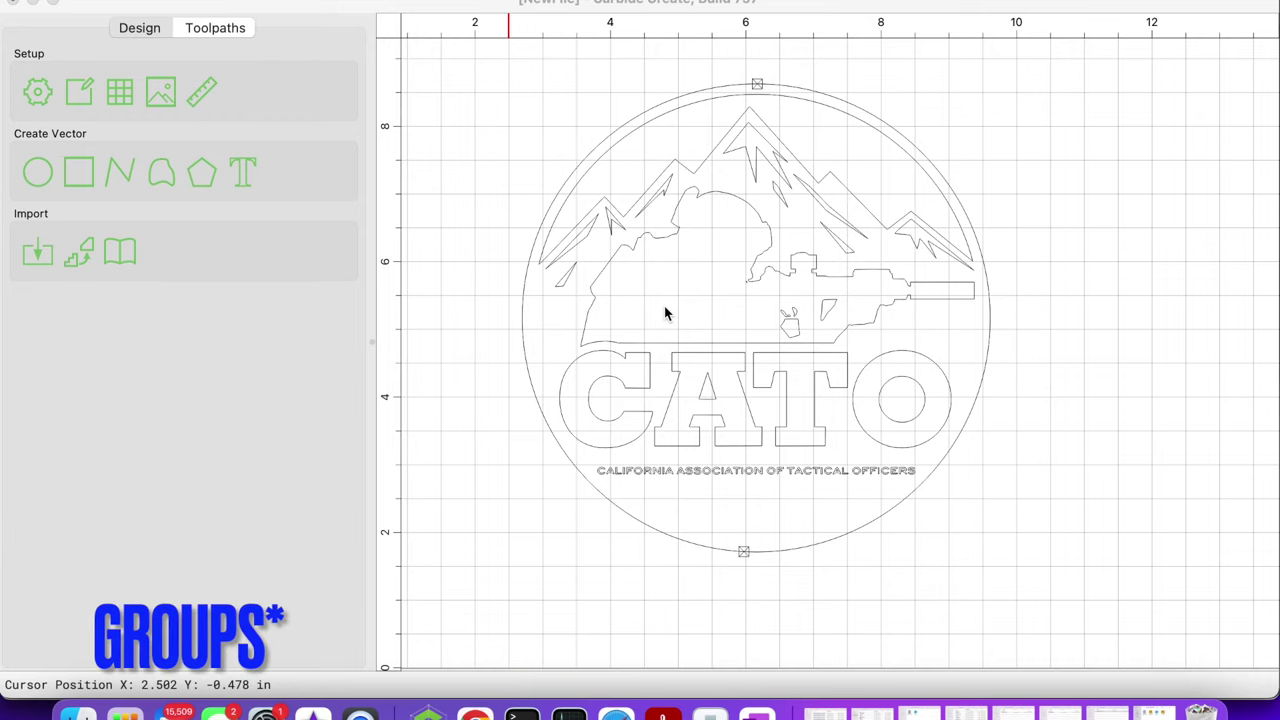
{"action": "left_click", "coordinate": [648, 358]}
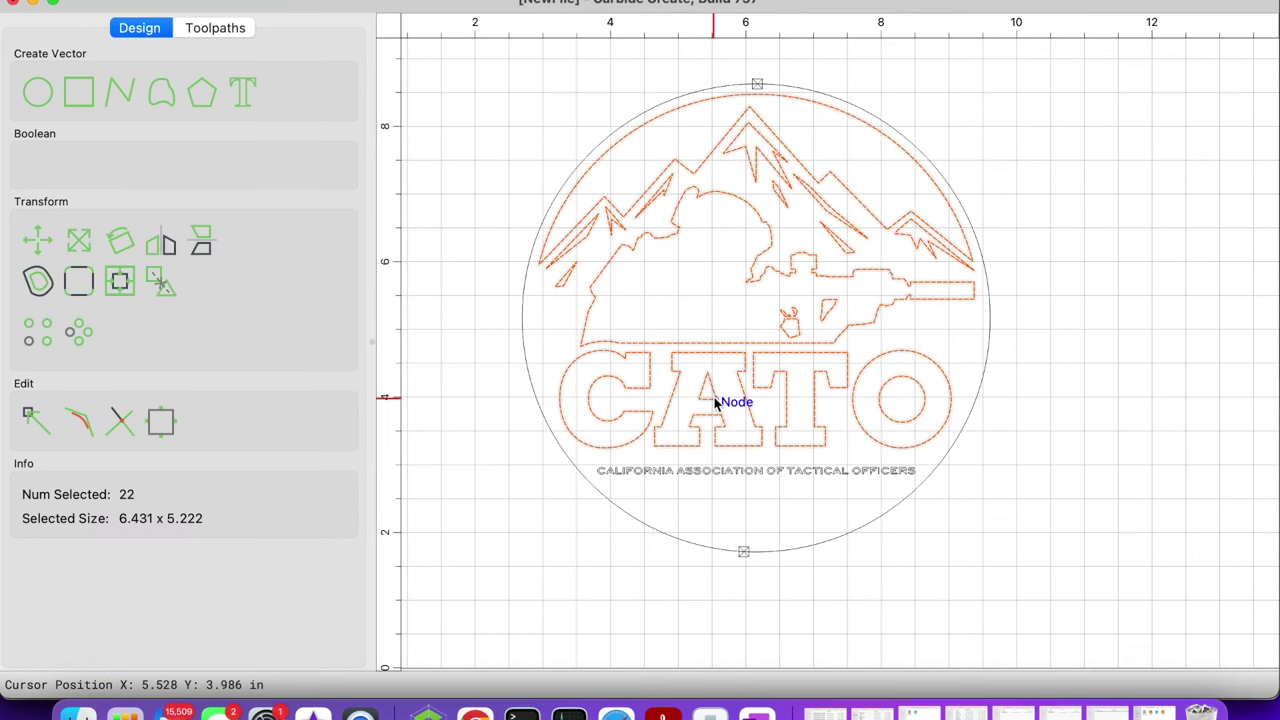
{"action": "left_click", "coordinate": [704, 467]}
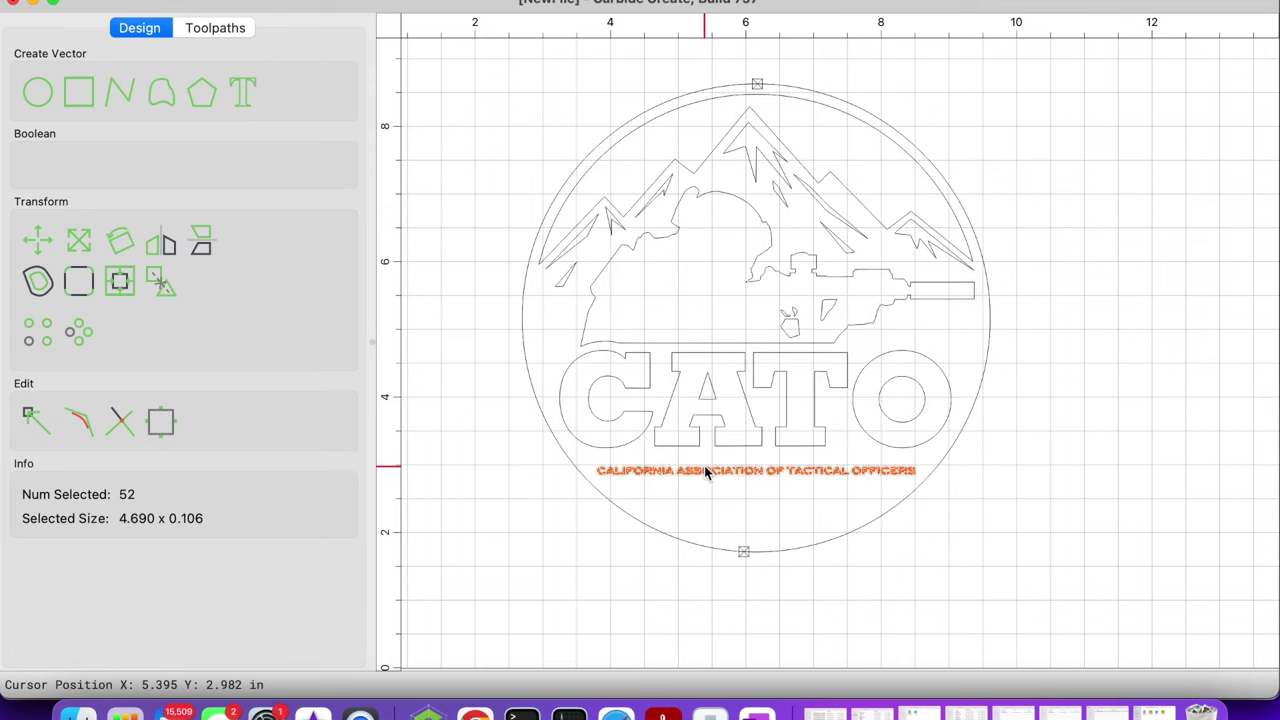
{"action": "left_click", "coordinate": [516, 346]}
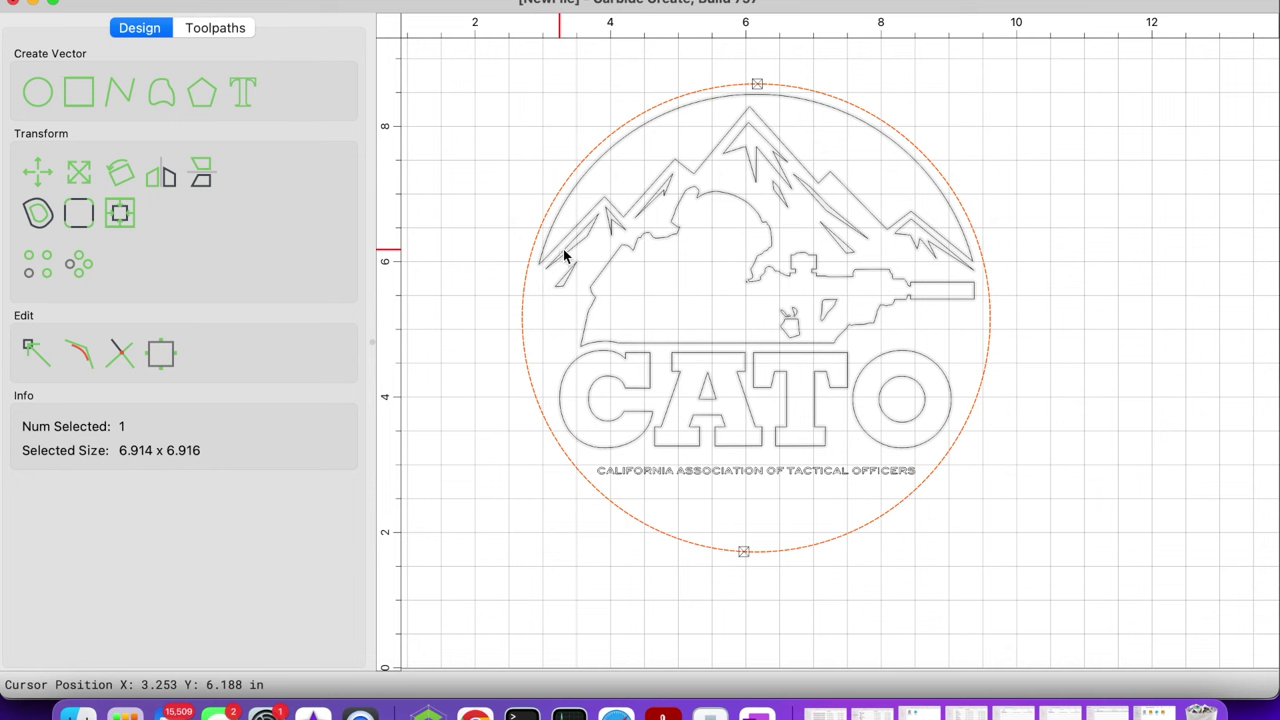
Step: Open the Logo Advanced VCarve toolpath for editing and review its pocket tool's cutting parameters, speeds and feeds
{"action": "key", "text": "super+2"}
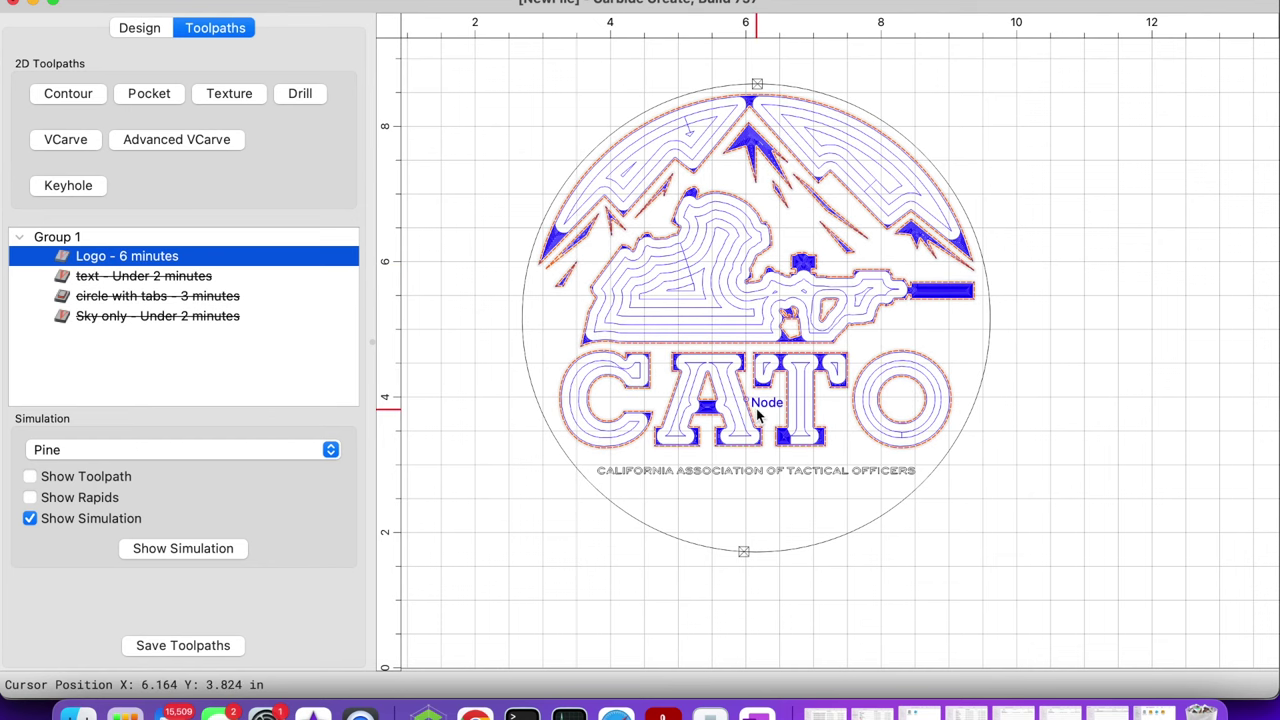
{"action": "right_click", "coordinate": [198, 264]}
{"action": "left_click", "coordinate": [212, 276]}
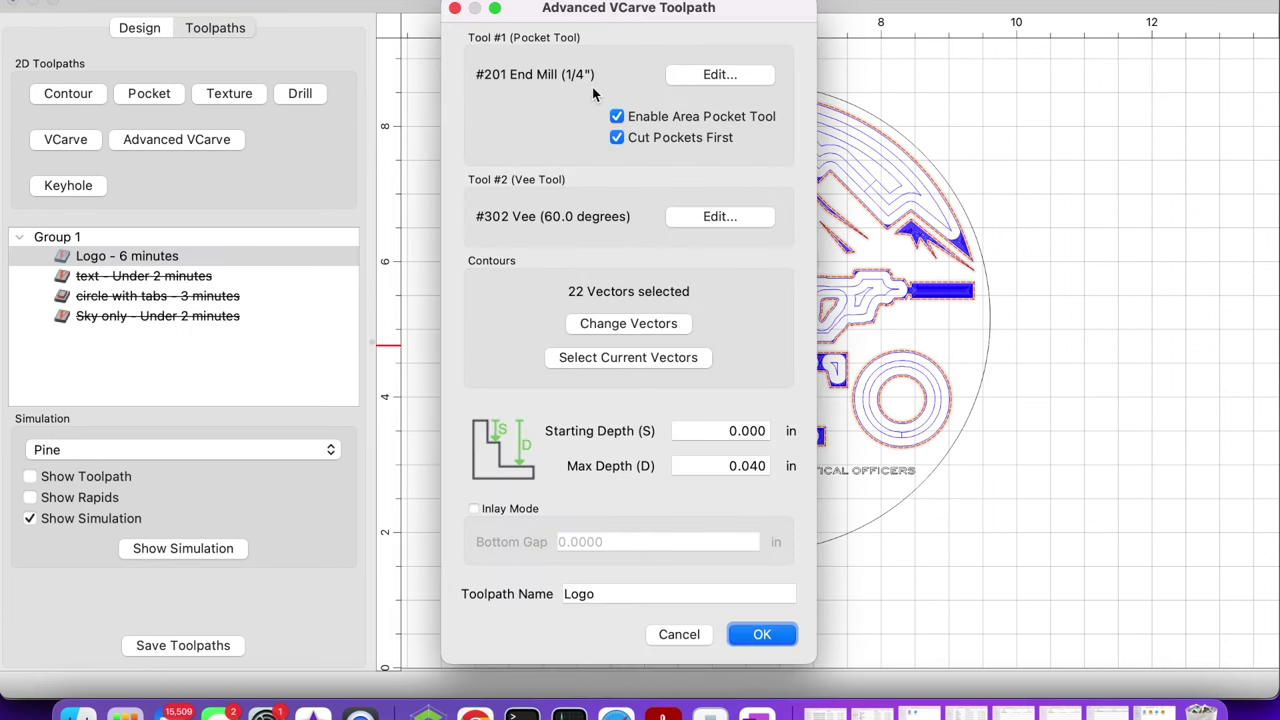
{"action": "left_click", "coordinate": [689, 75]}
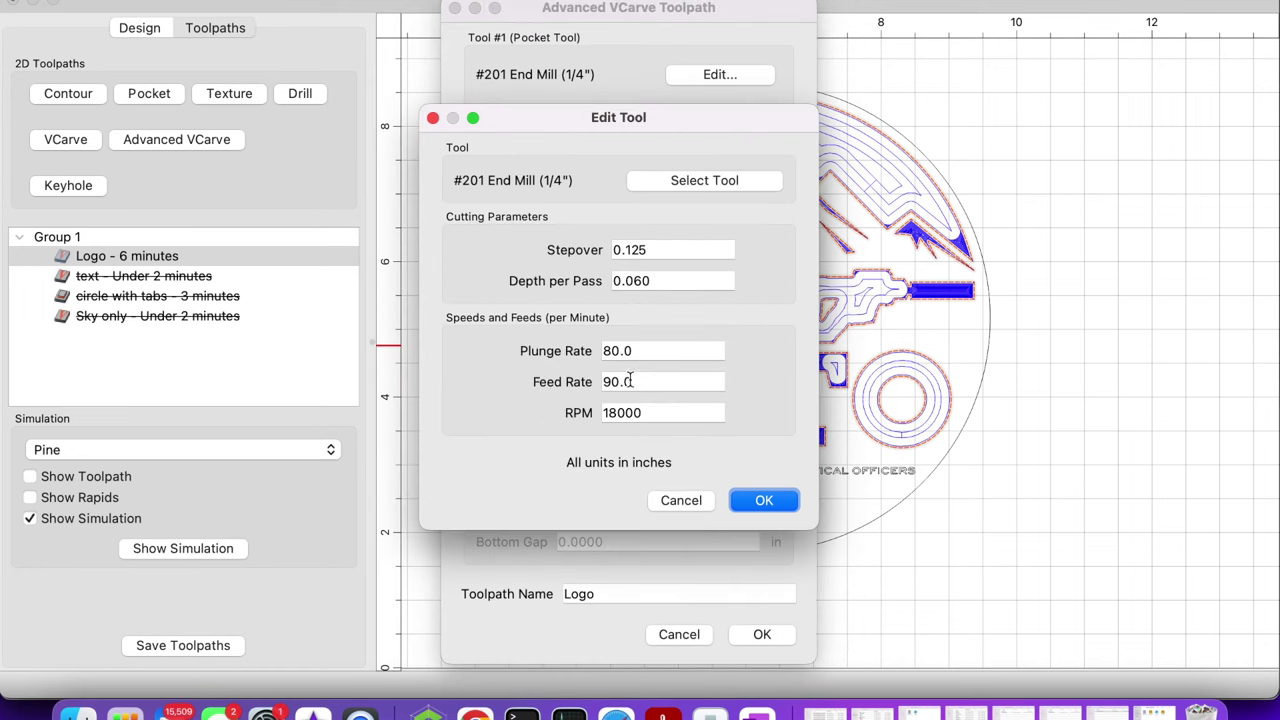
{"action": "left_click", "coordinate": [698, 501]}
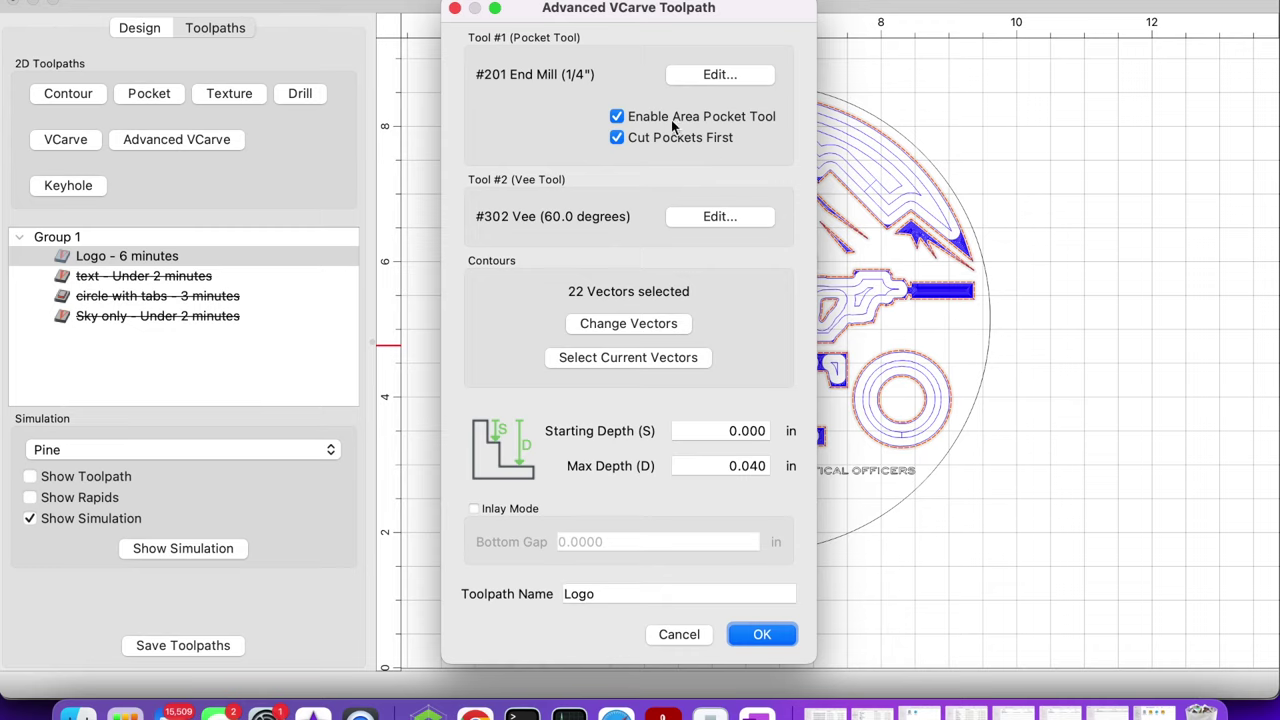
Step: Check the Logo toolpath's area pocket option by toggling it off and on, and review the vee tool's parameters without changing the toolpath
{"action": "left_click", "coordinate": [617, 117]}
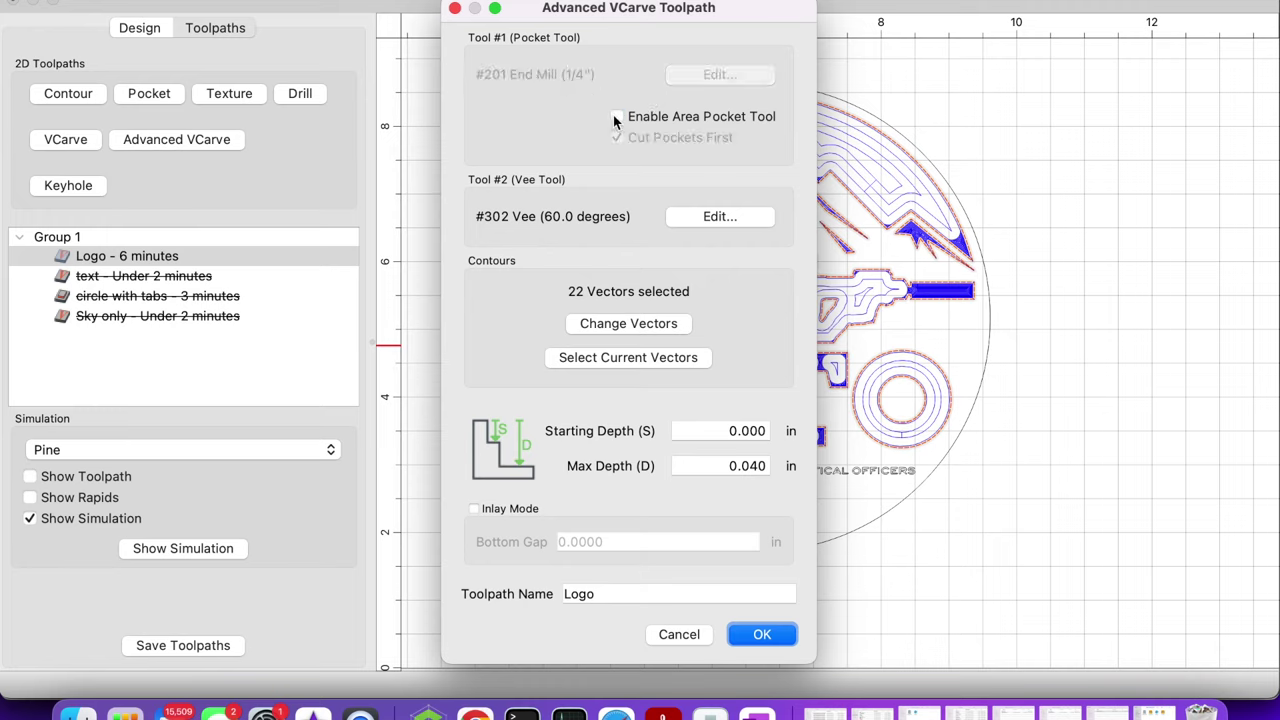
{"action": "left_click", "coordinate": [617, 117]}
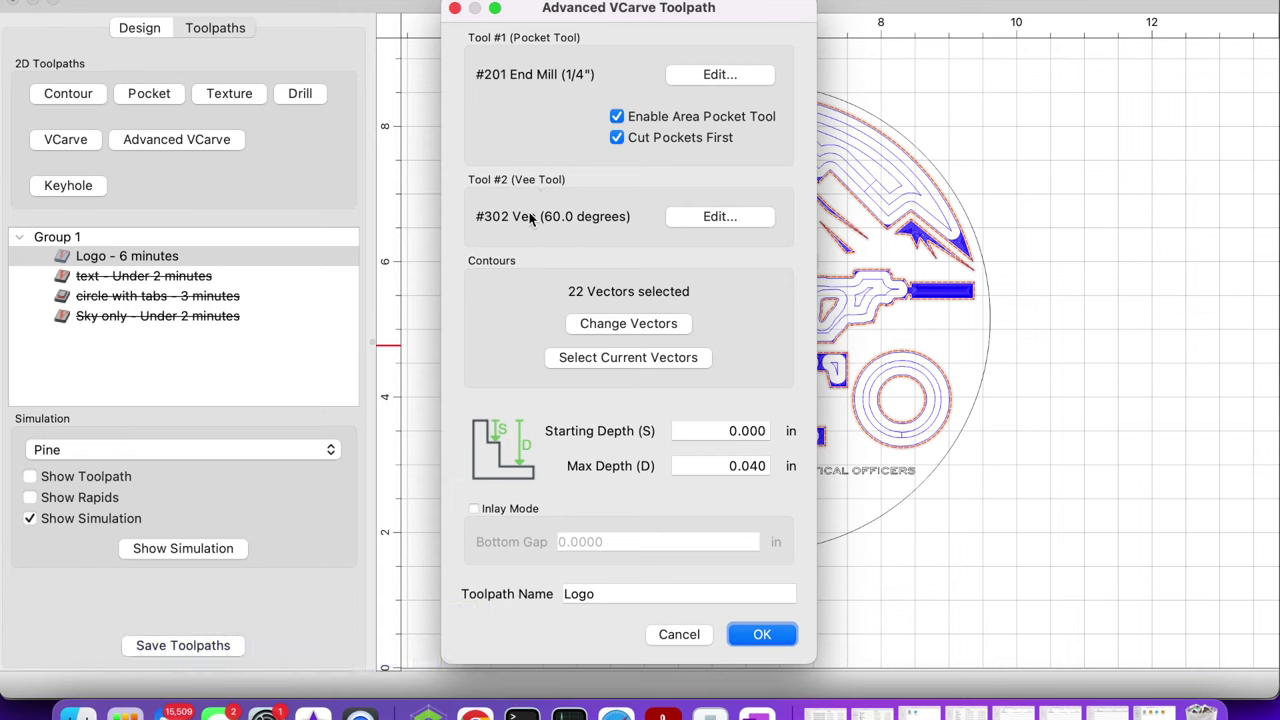
{"action": "left_click", "coordinate": [682, 218]}
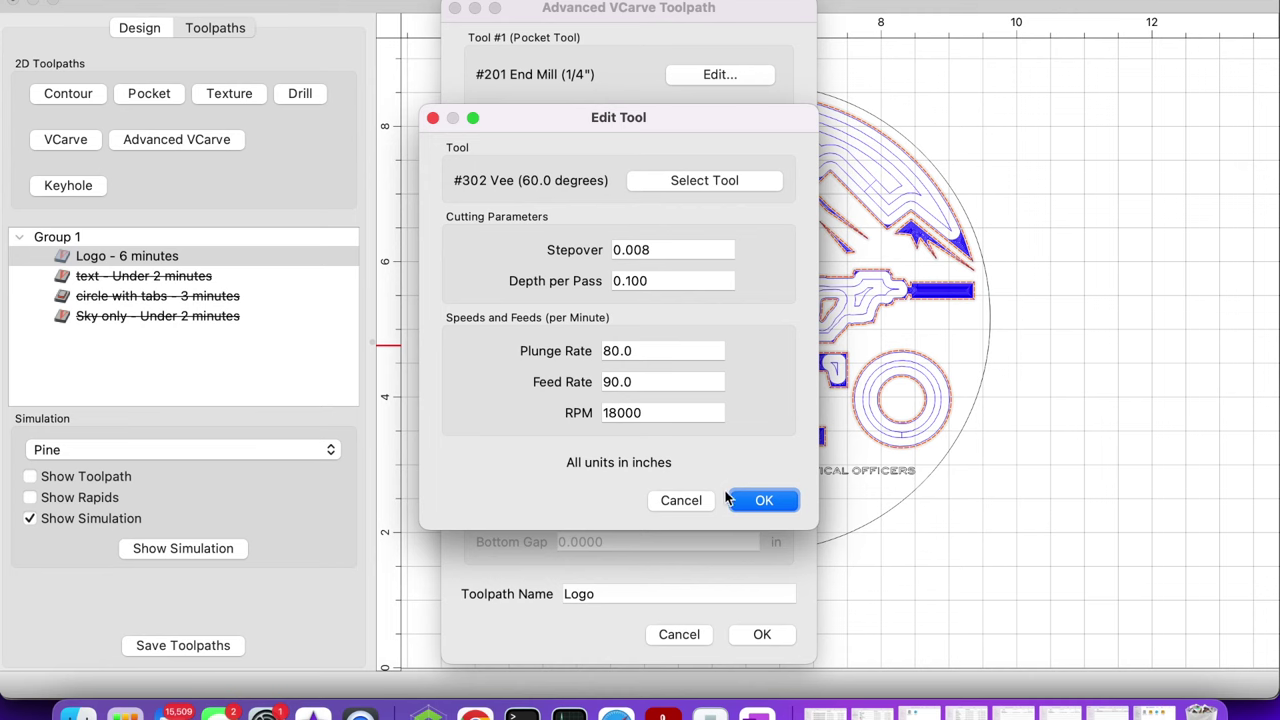
{"action": "left_click", "coordinate": [731, 499]}
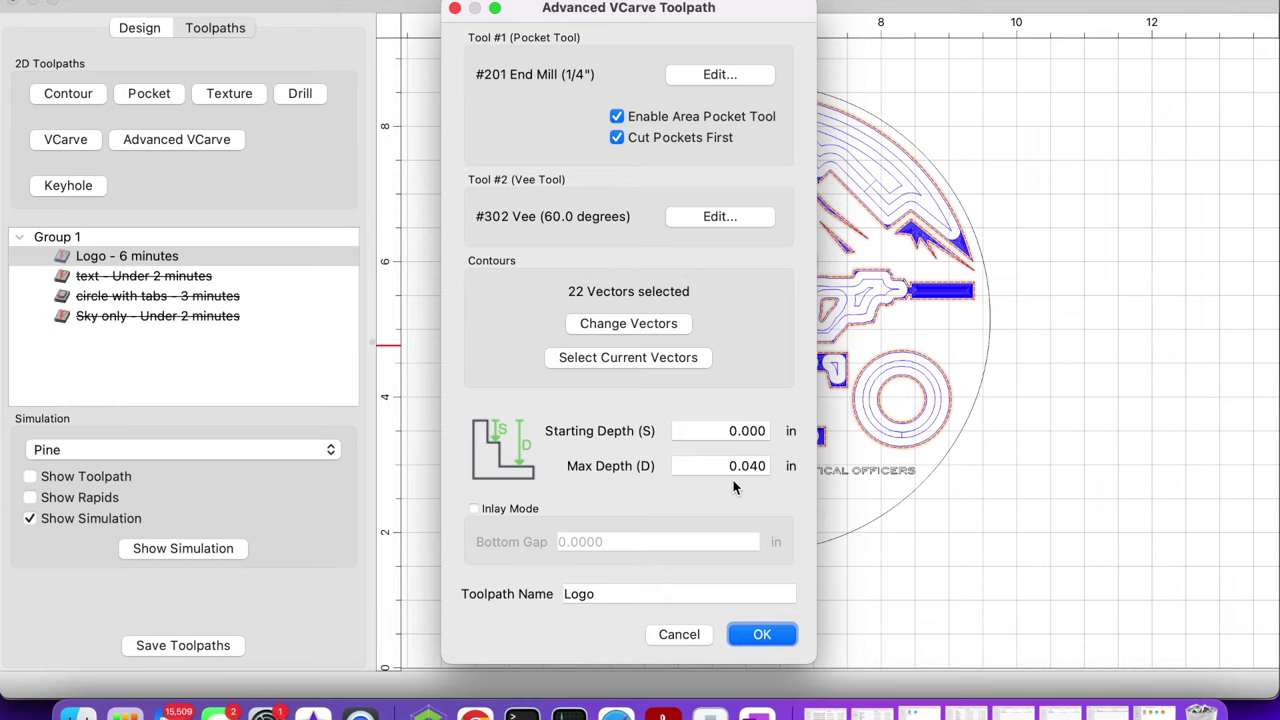
{"action": "left_click", "coordinate": [662, 634]}
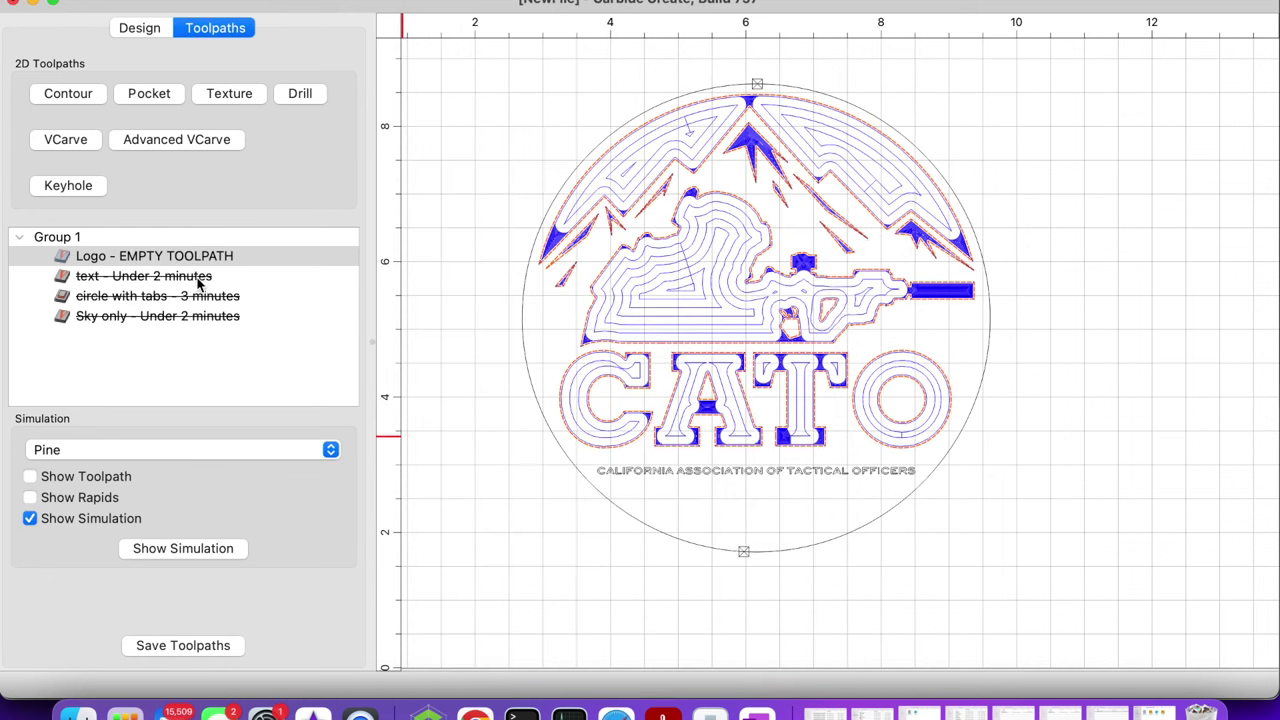
Step: Disable the Logo toolpath and enable the text toolpath
{"action": "left_click", "coordinate": [200, 276]}
{"action": "right_click", "coordinate": [205, 263]}
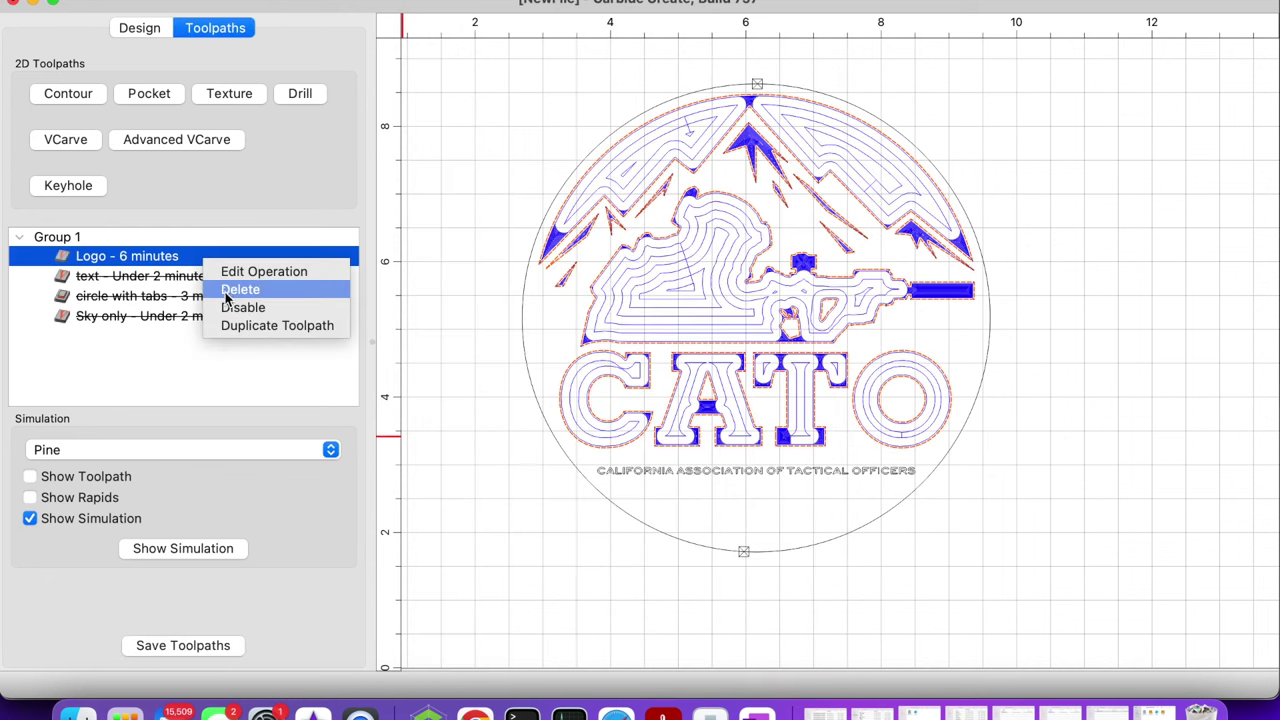
{"action": "left_click", "coordinate": [232, 307]}
{"action": "left_click", "coordinate": [206, 282]}
{"action": "right_click", "coordinate": [207, 284]}
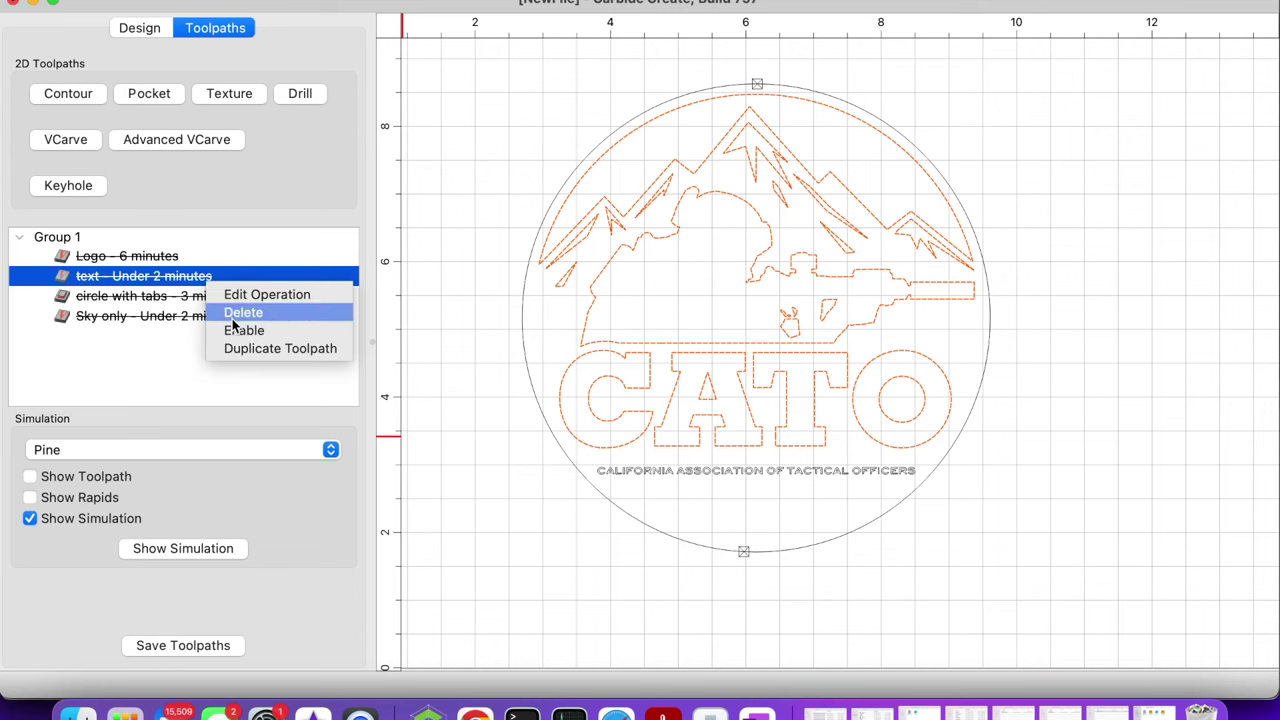
{"action": "left_click", "coordinate": [241, 329]}
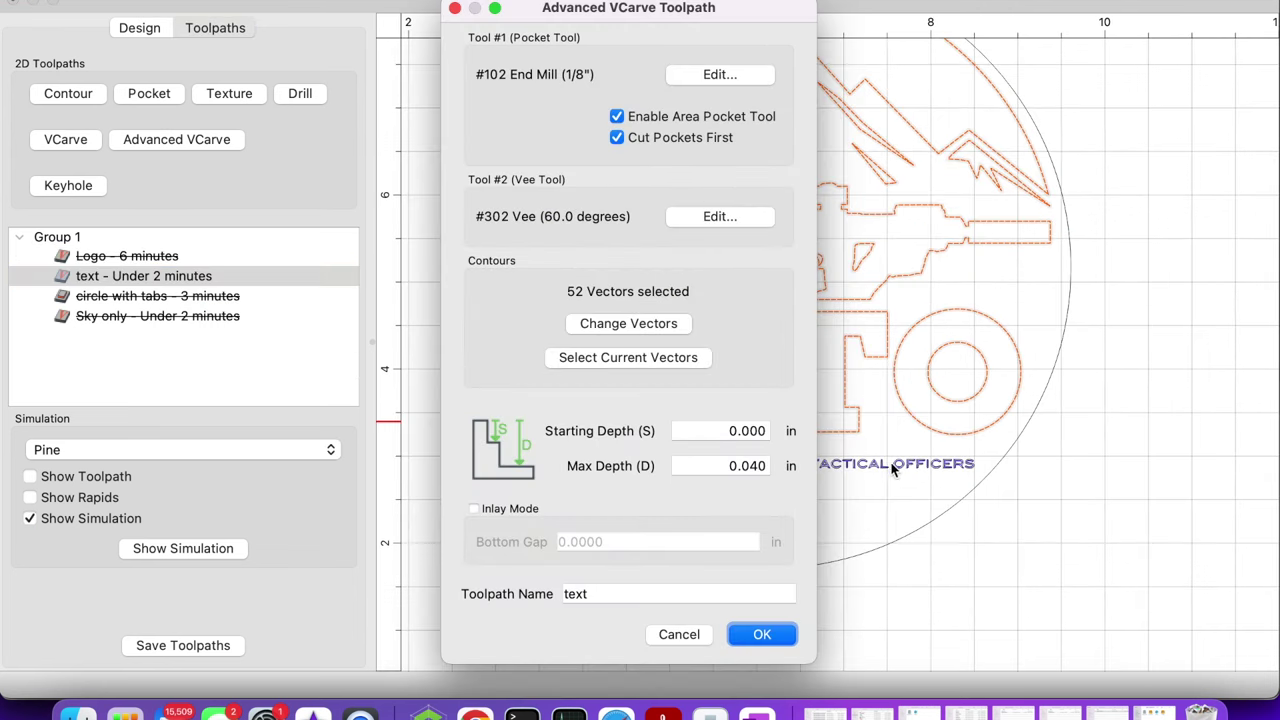
Step: Review the text toolpath's Advanced VCarve settings and its pocket tool's cutting parameters, leaving them as they are
{"action": "left_click", "coordinate": [694, 635]}
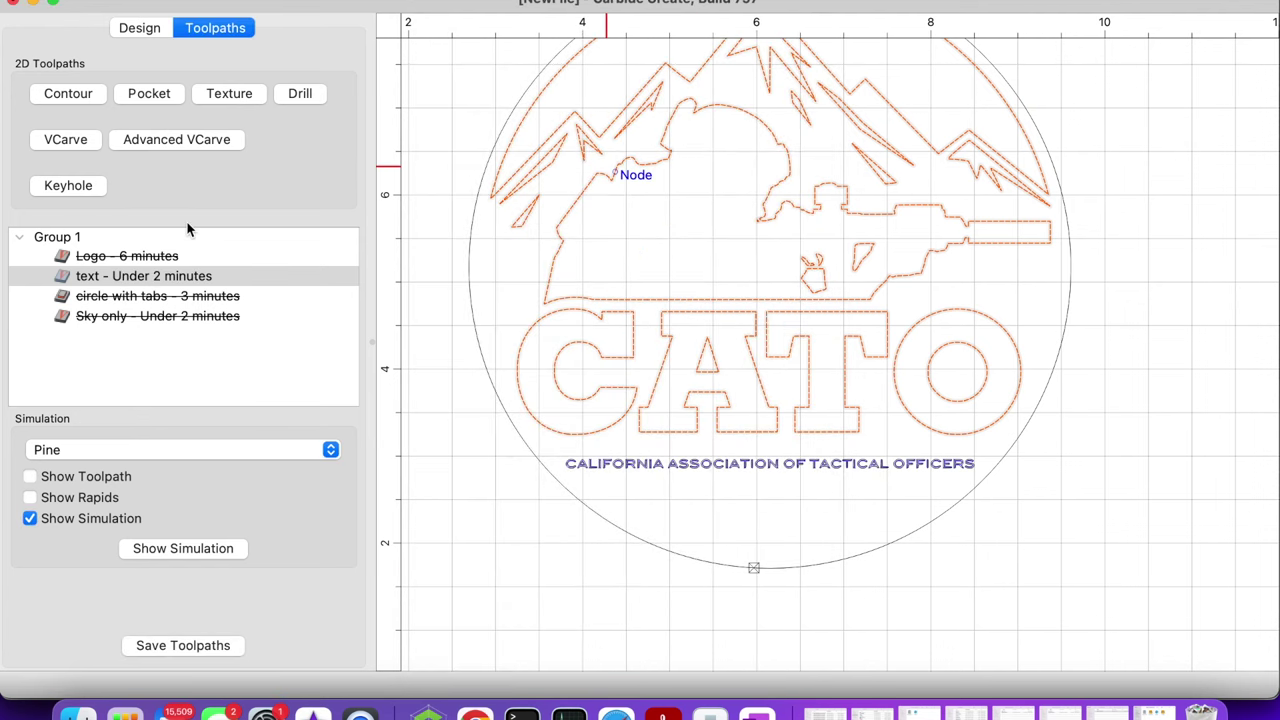
{"action": "left_click", "coordinate": [158, 277]}
{"action": "right_click", "coordinate": [158, 276]}
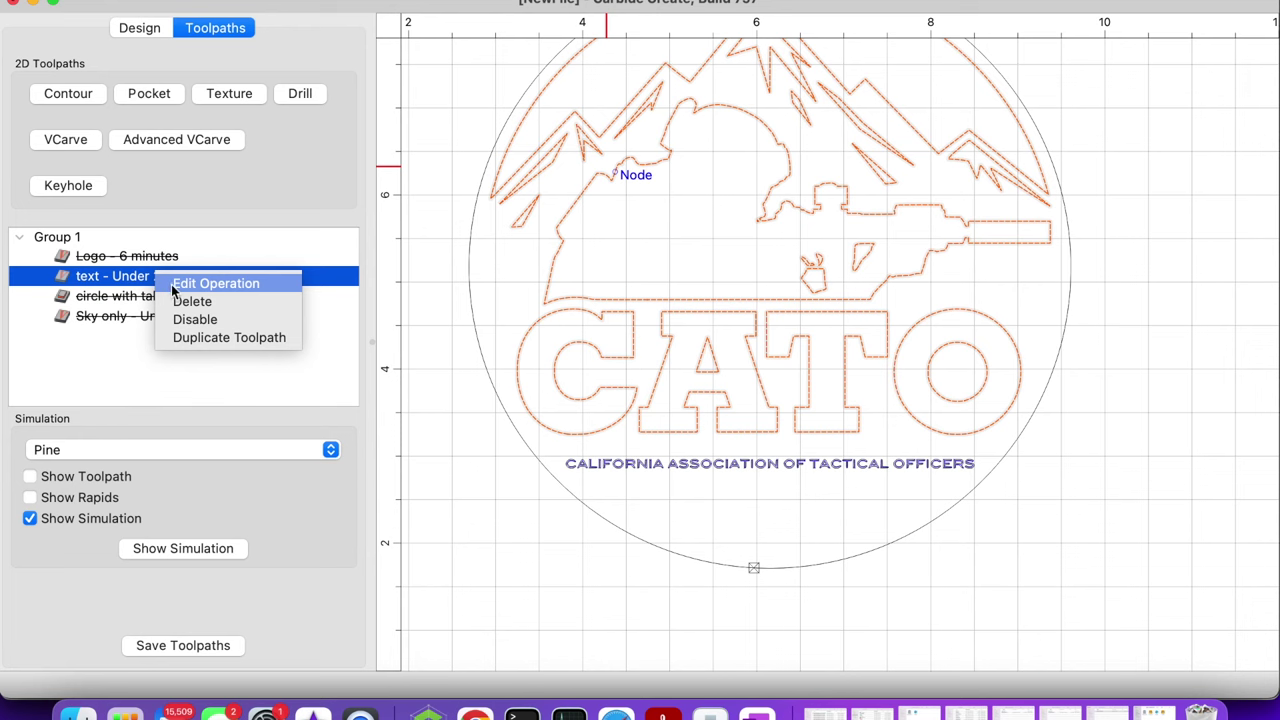
{"action": "left_click", "coordinate": [176, 283]}
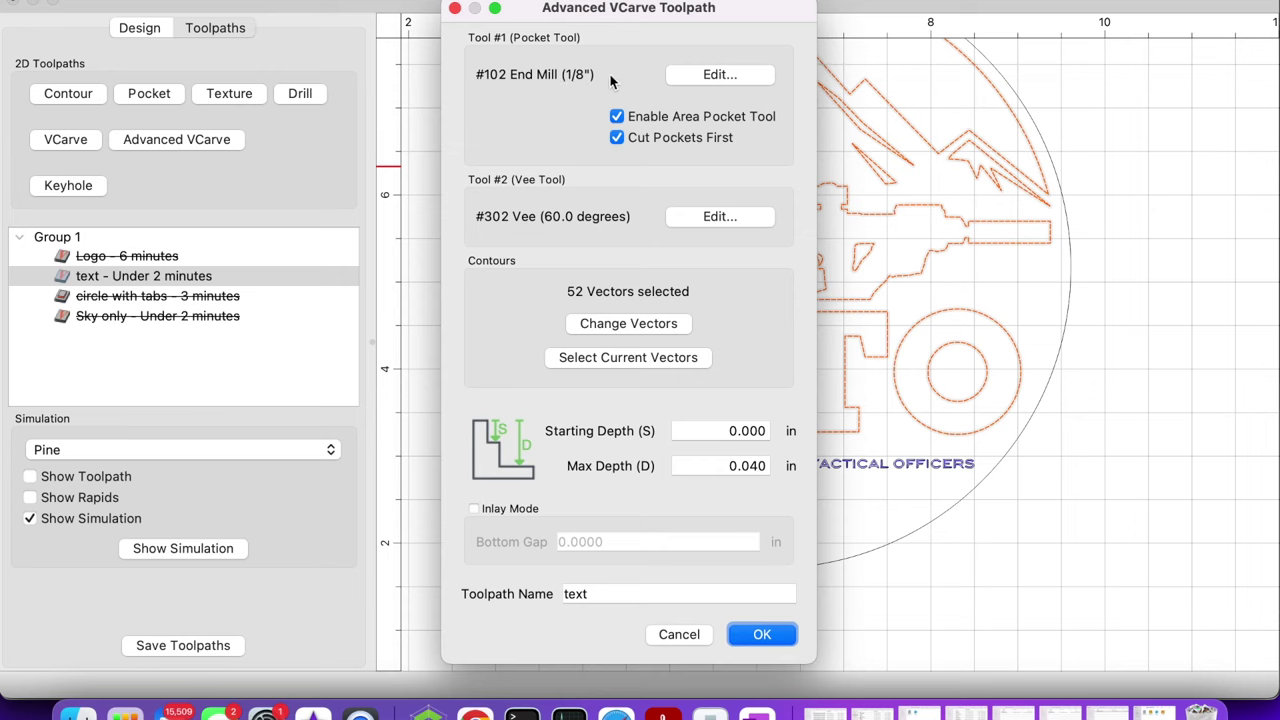
{"action": "left_click", "coordinate": [720, 74]}
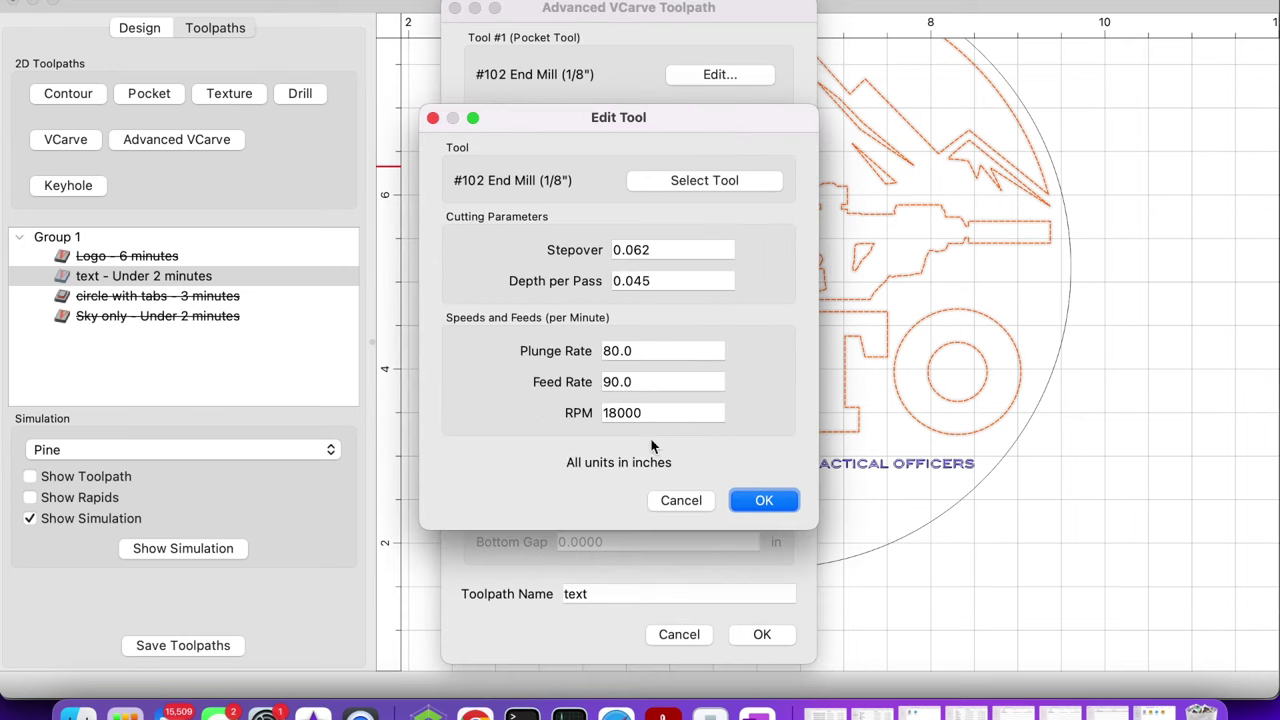
{"action": "left_click", "coordinate": [662, 501]}
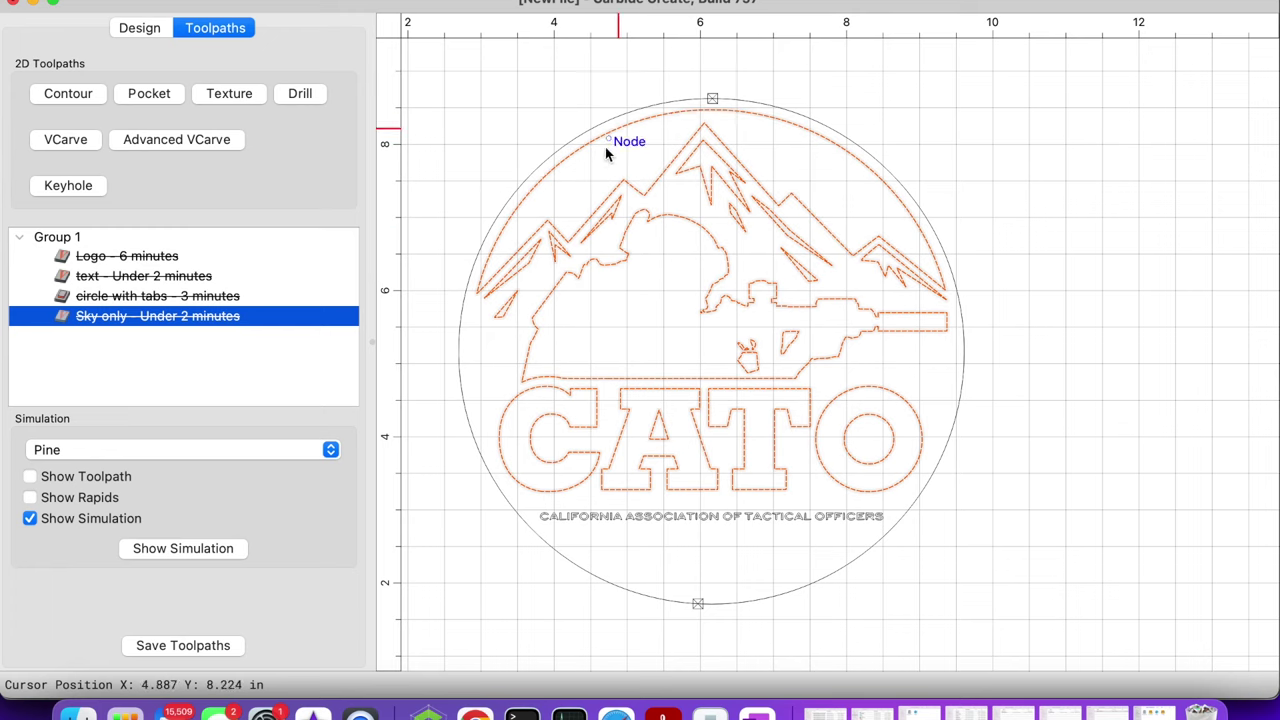
Step: Review the Sky only toolpath's depth settings and its pocket tool's cutting parameters, leaving everything as it is
{"action": "right_click", "coordinate": [199, 320]}
{"action": "left_click", "coordinate": [205, 325]}
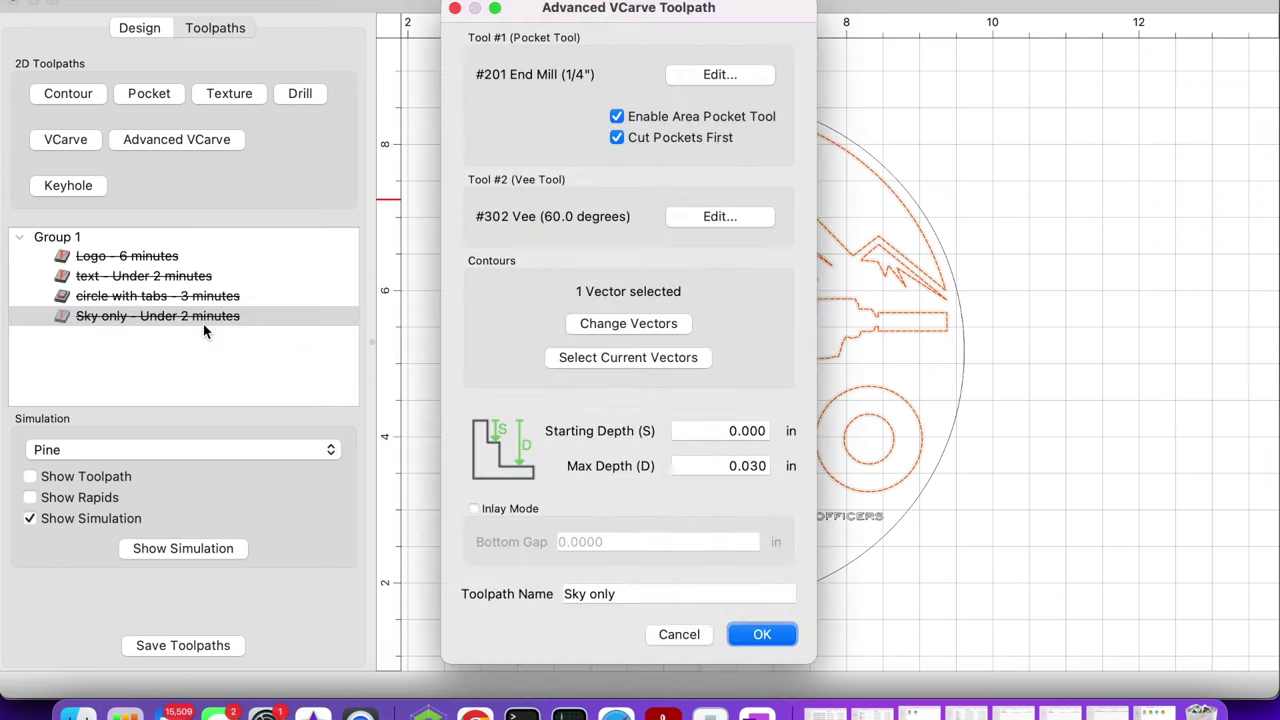
{"action": "left_click", "coordinate": [673, 636]}
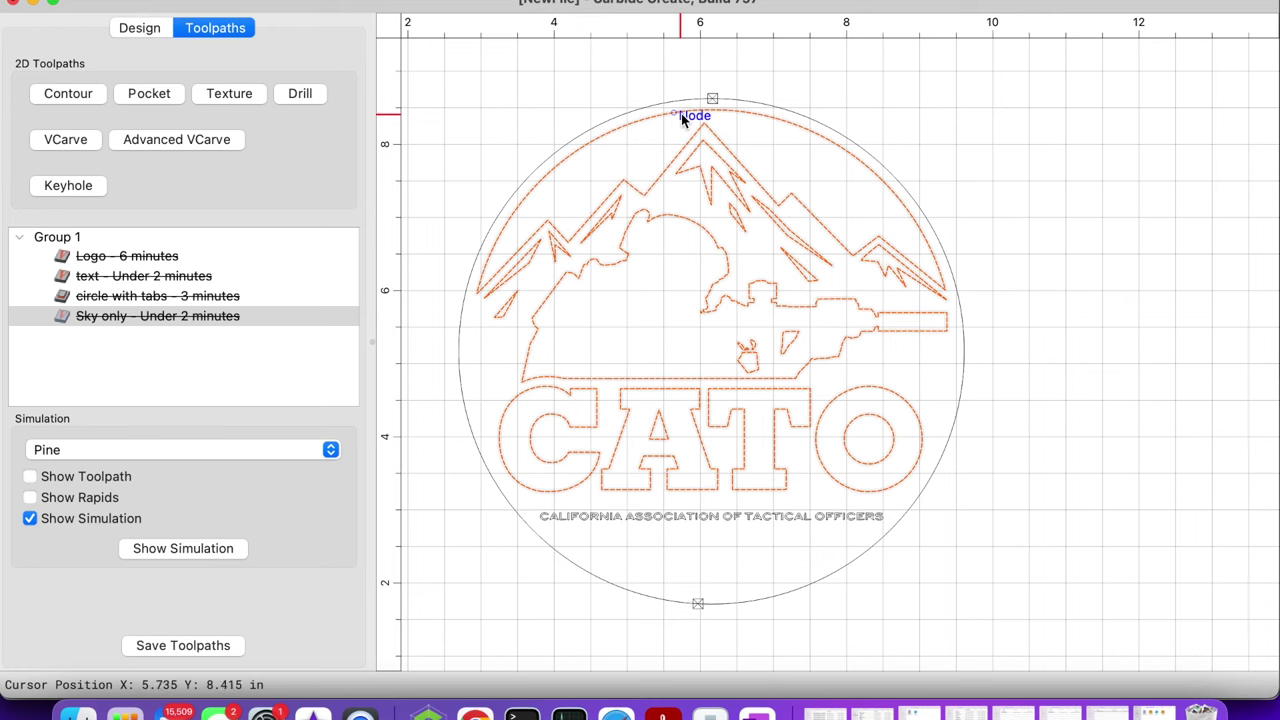
{"action": "left_click", "coordinate": [198, 315]}
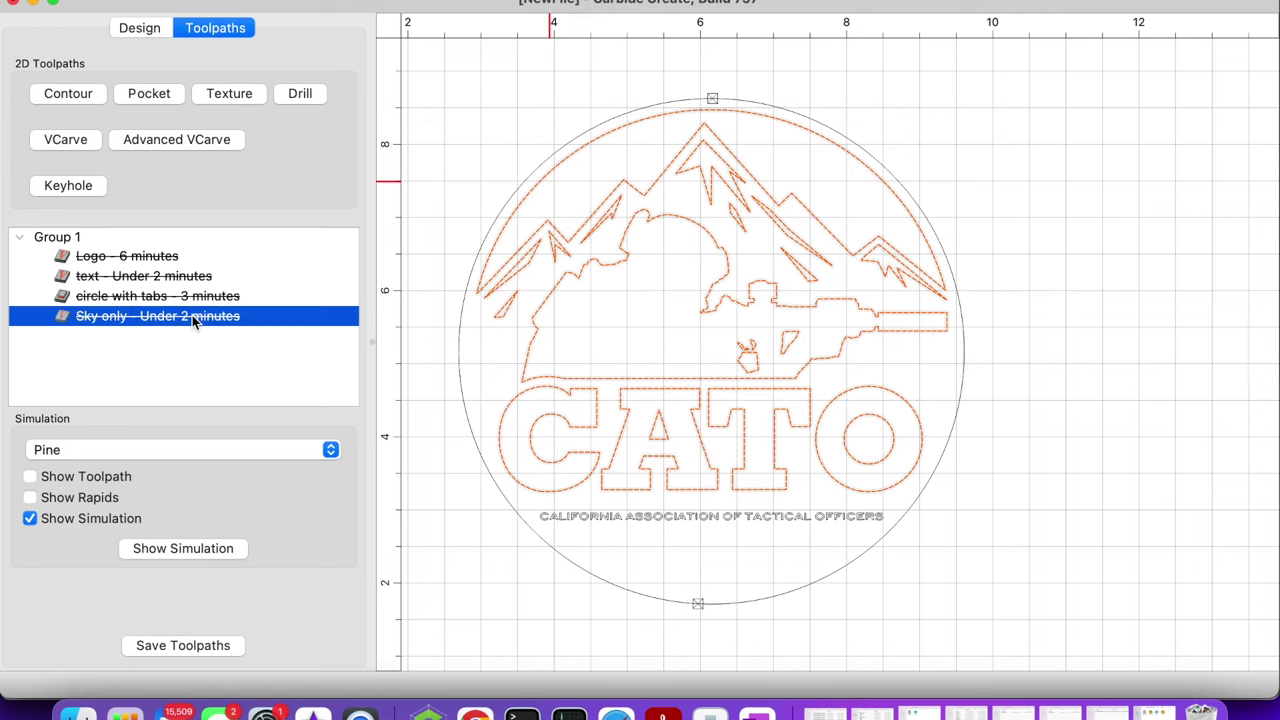
{"action": "right_click", "coordinate": [200, 318]}
{"action": "left_click", "coordinate": [203, 327]}
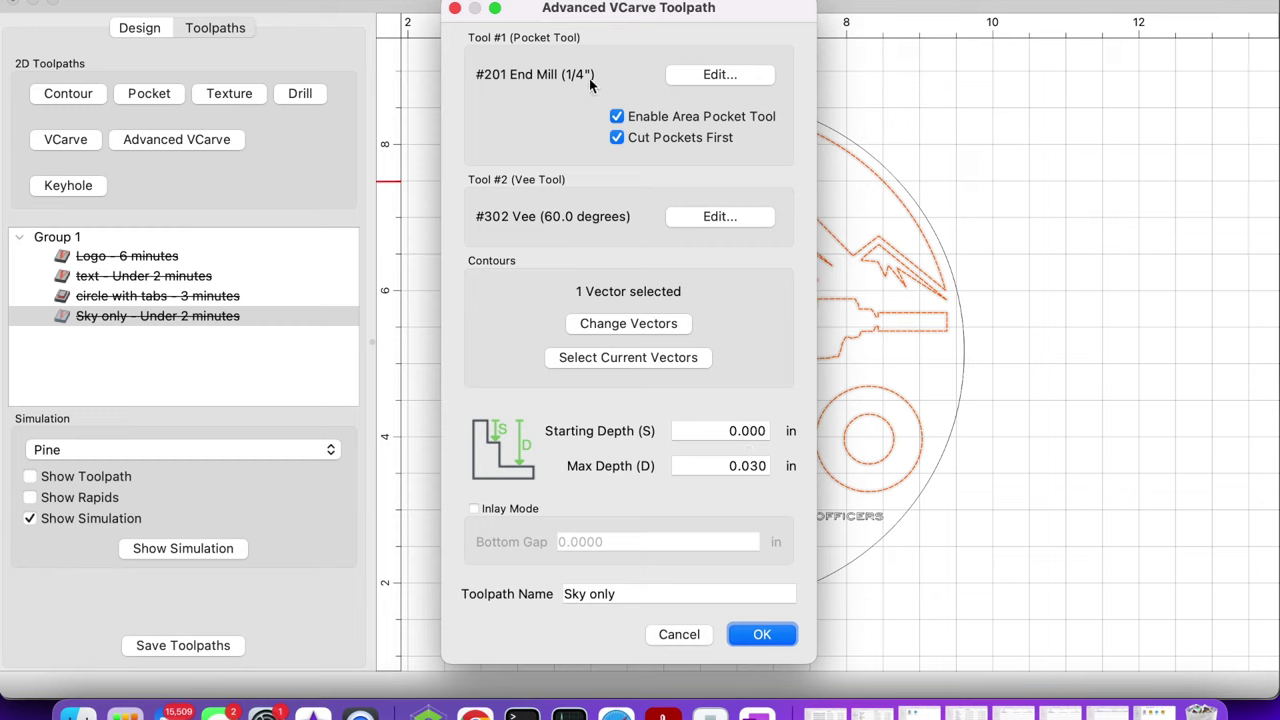
{"action": "left_click", "coordinate": [685, 80]}
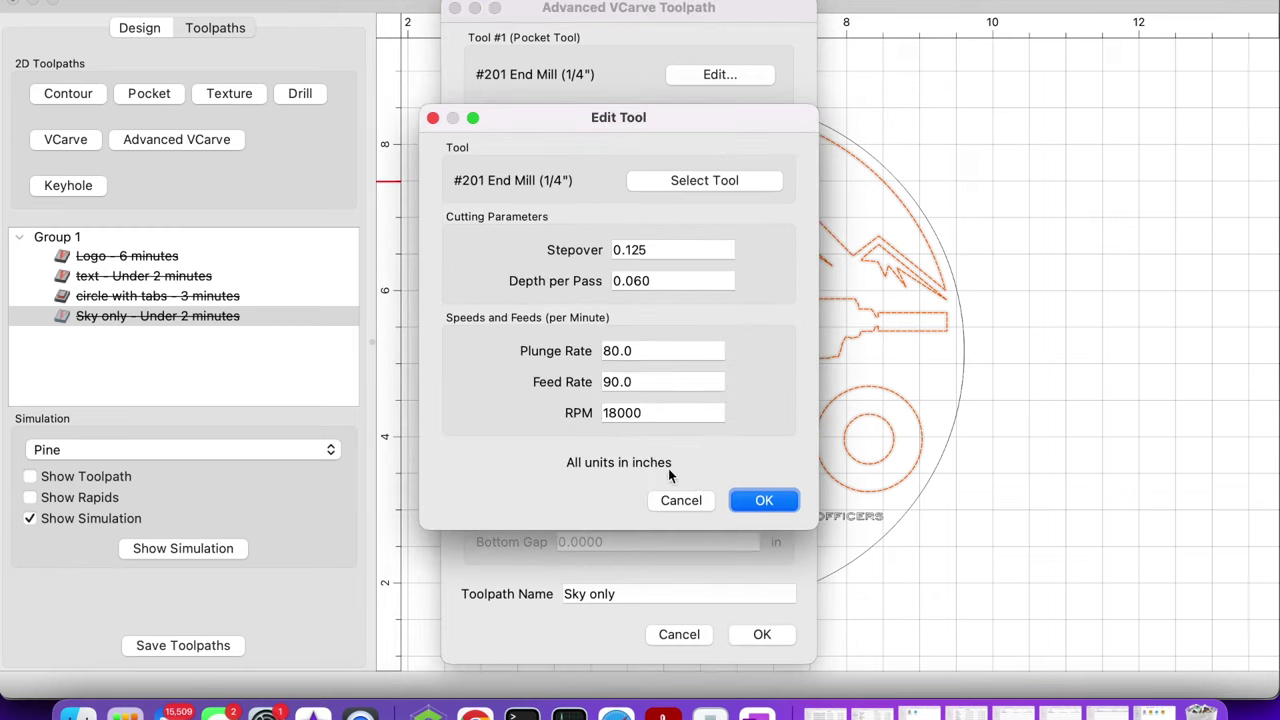
{"action": "left_click", "coordinate": [670, 502]}
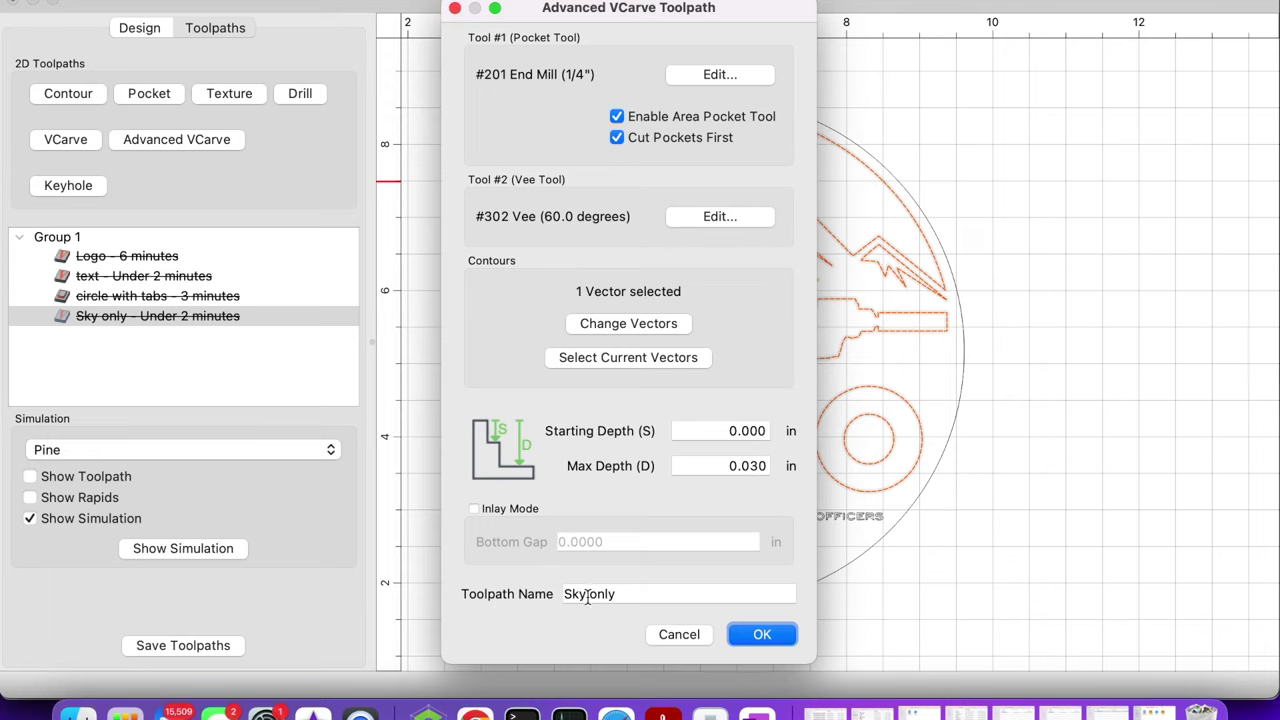
{"action": "left_click", "coordinate": [678, 634]}
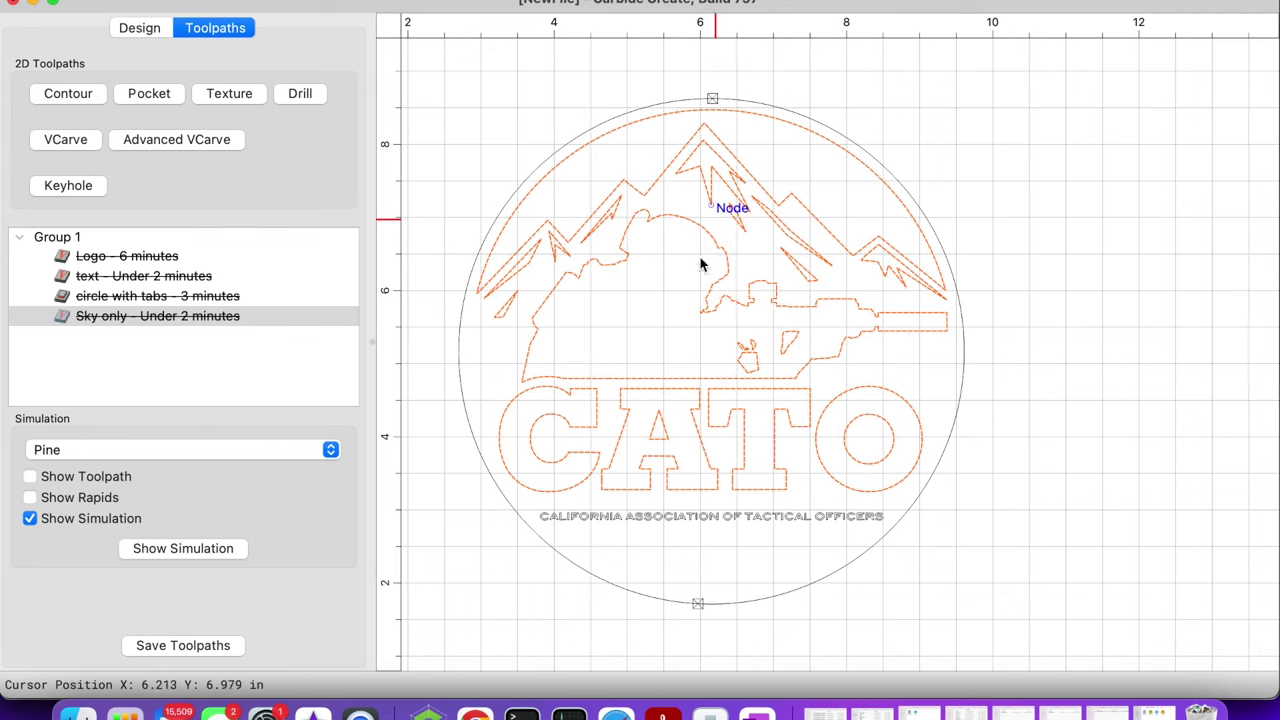
Step: Review the circle with tabs toolpath's end mill parameters, cutting depth and tab settings, leaving them as they are
{"action": "left_click", "coordinate": [195, 318]}
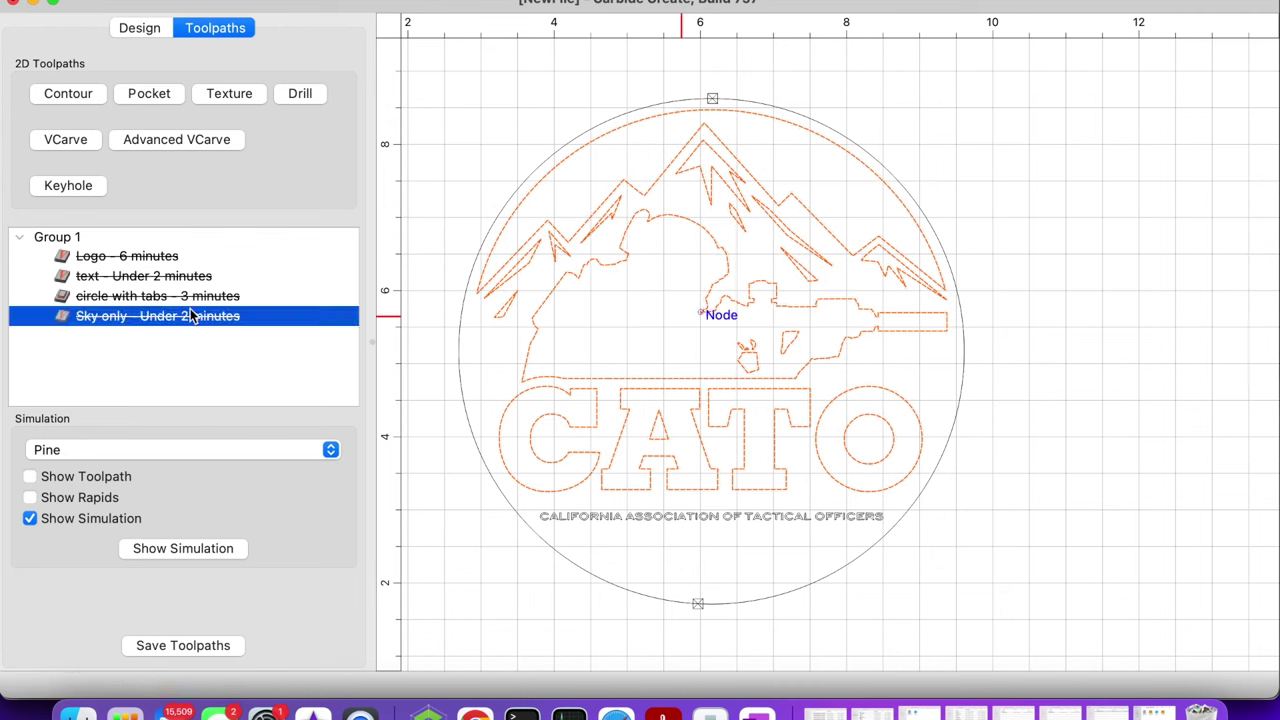
{"action": "left_click", "coordinate": [195, 300]}
{"action": "right_click", "coordinate": [195, 303]}
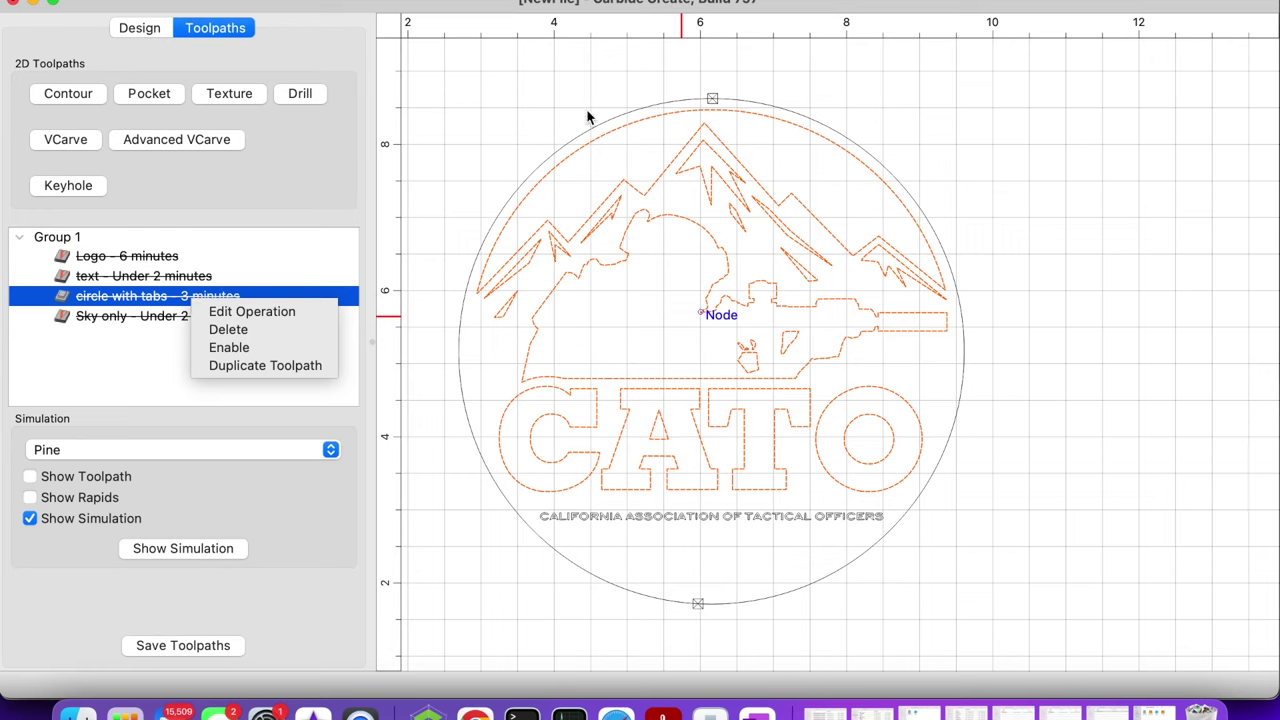
{"action": "left_click", "coordinate": [225, 314]}
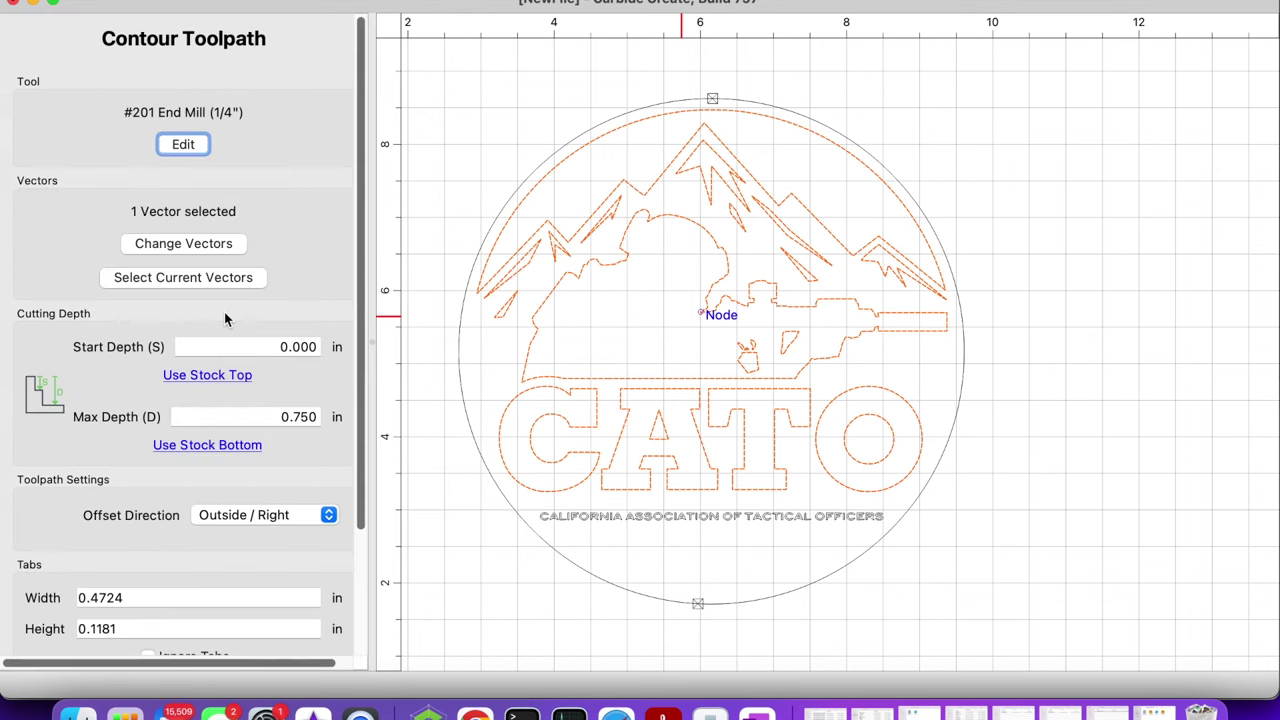
{"action": "left_click", "coordinate": [186, 147]}
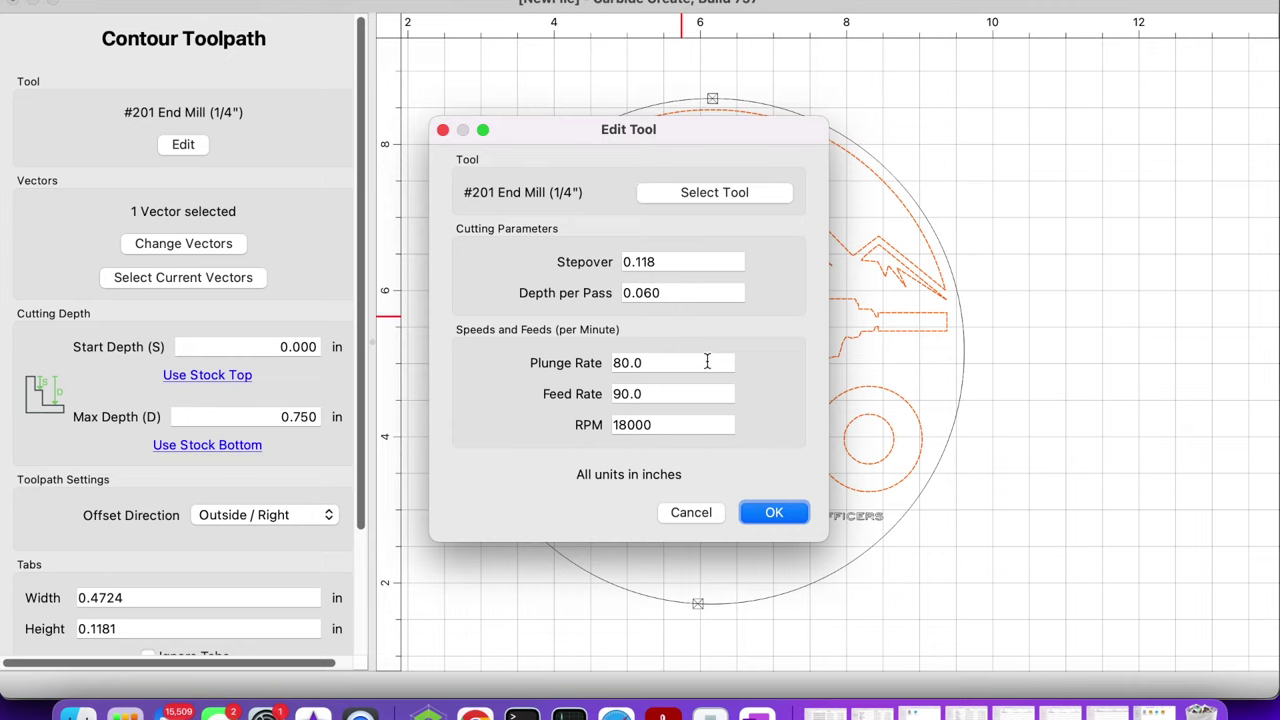
{"action": "left_click", "coordinate": [690, 512]}
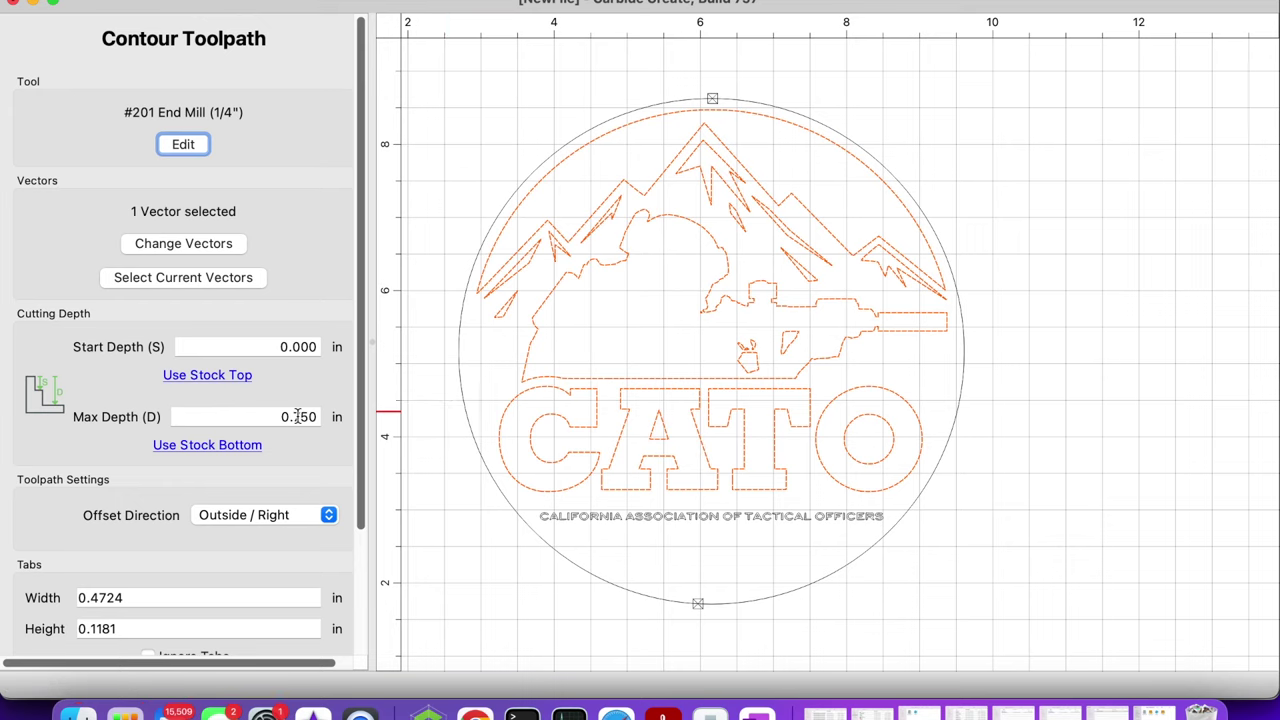
{"action": "scroll", "coordinate": [298, 416], "scroll_direction": "down", "scroll_amount": 3}
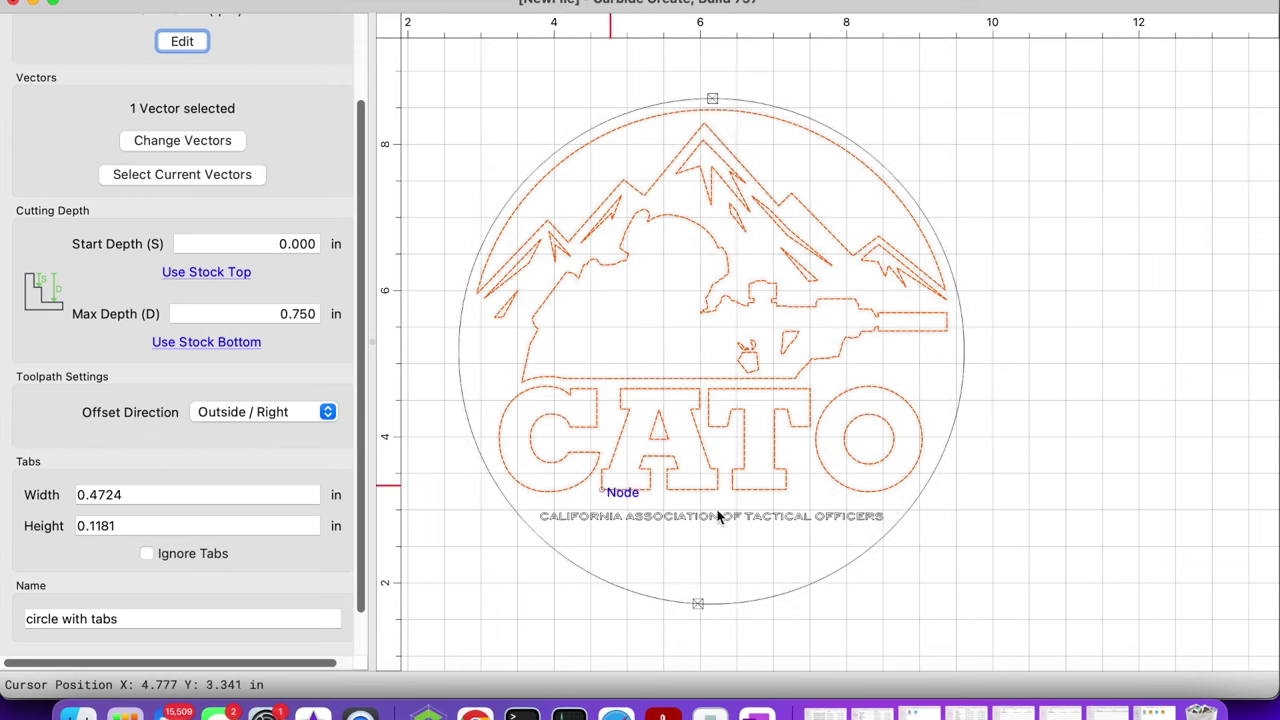
Step: Check the contour's offset direction choices, keeping Outside / Right, and examine the cut line around the outer circle
{"action": "left_click", "coordinate": [286, 410]}
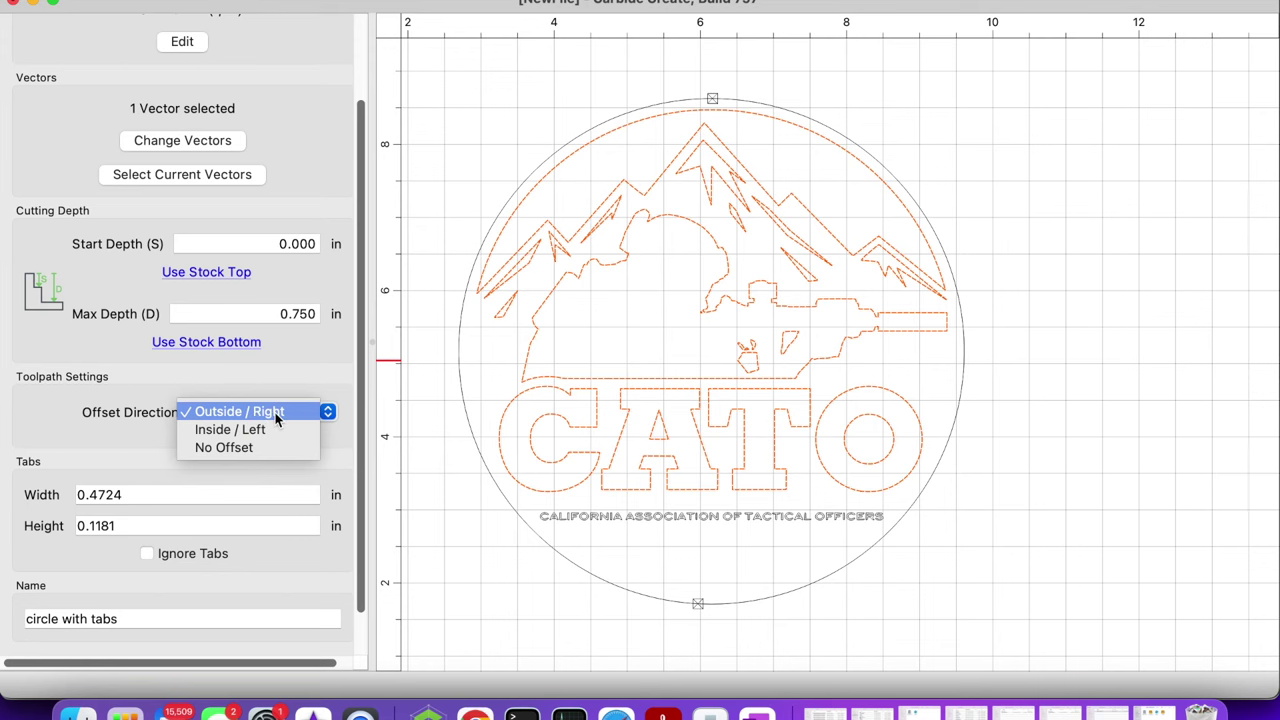
{"action": "left_click", "coordinate": [275, 412]}
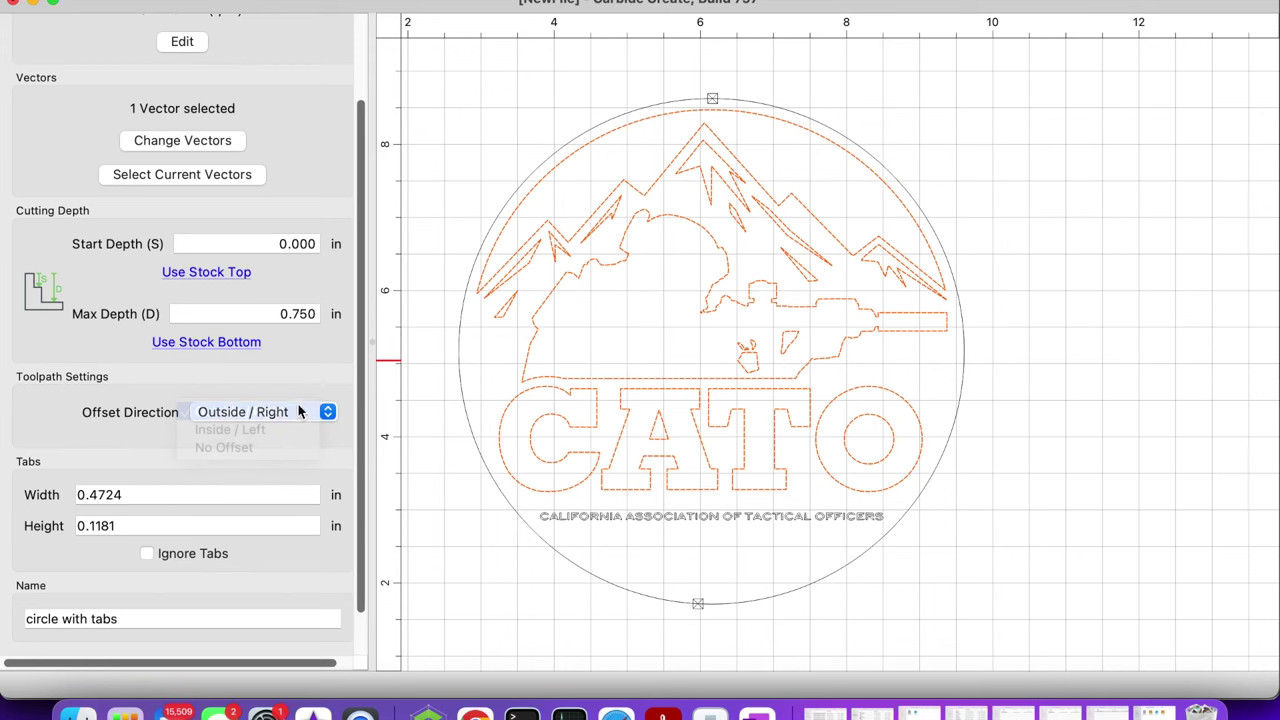
{"action": "scroll", "coordinate": [500, 281], "scroll_direction": "up", "scroll_amount": 5}
{"action": "scroll", "coordinate": [500, 281], "scroll_direction": "down", "scroll_amount": 3}
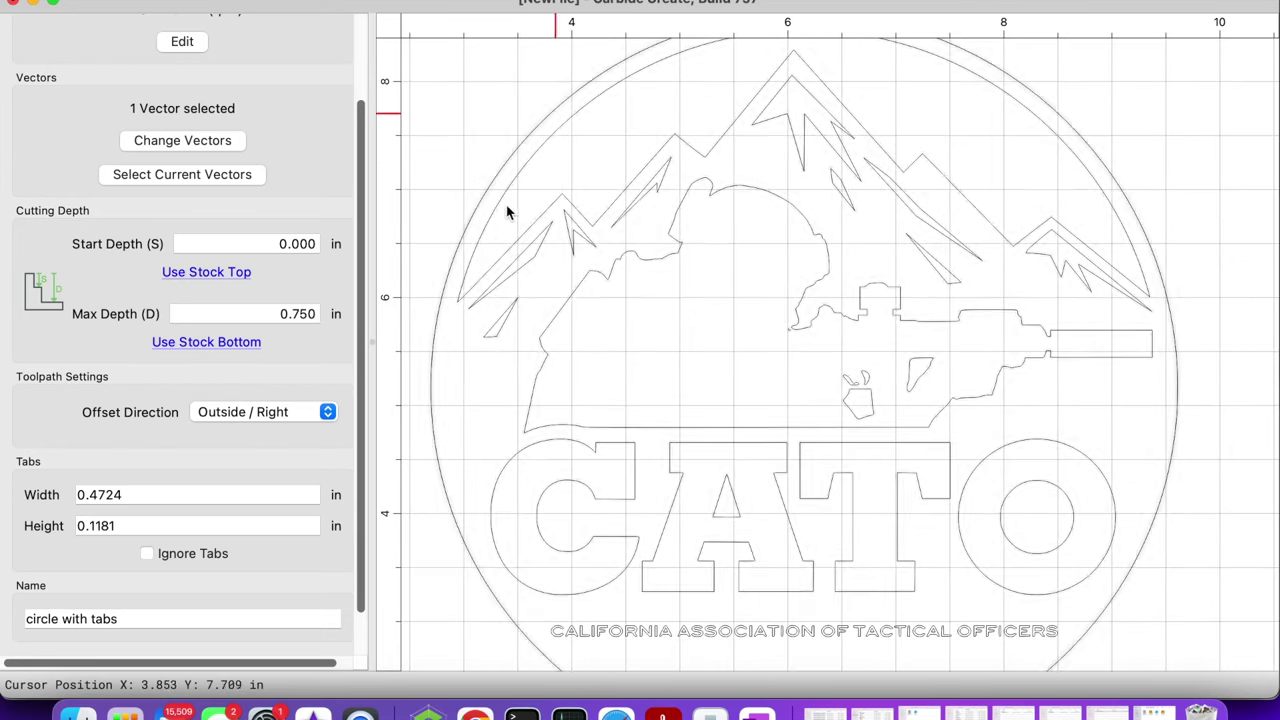
{"action": "scroll", "coordinate": [506, 210], "scroll_direction": "down", "scroll_amount": 2}
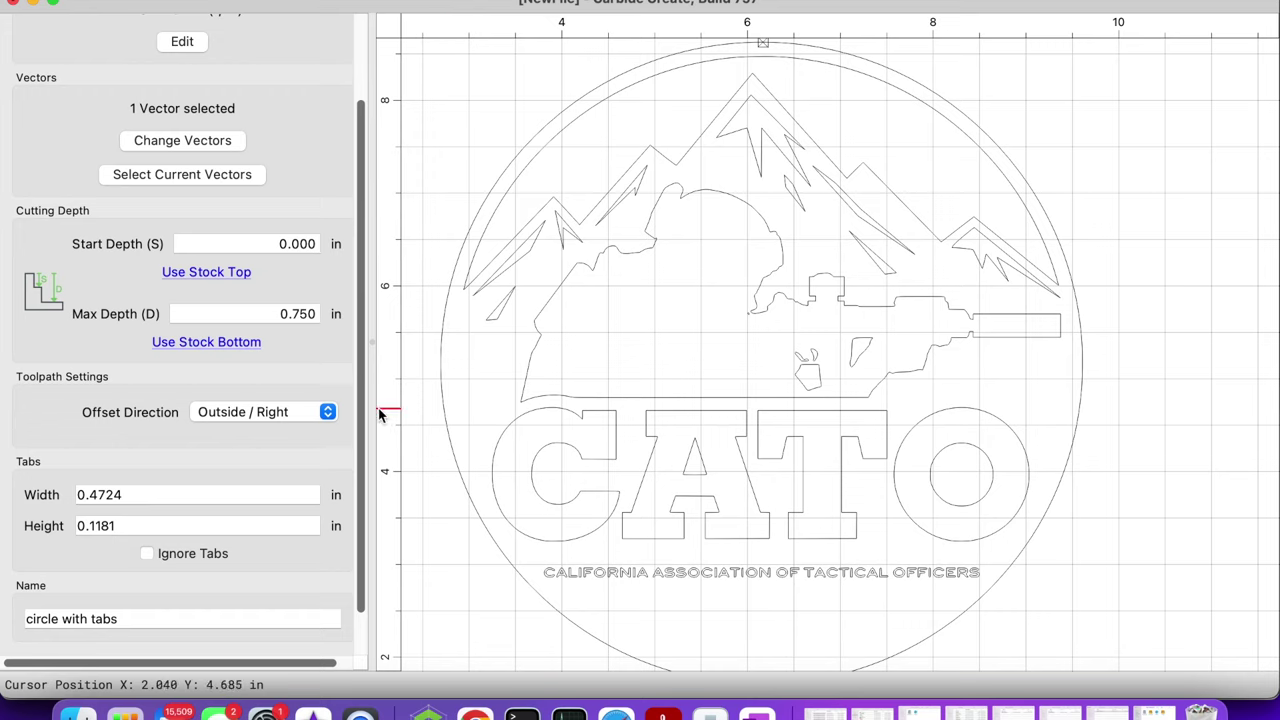
Step: Try the Inside / Left and No Offset directions on the circle with tabs toolpath
{"action": "left_click", "coordinate": [301, 413]}
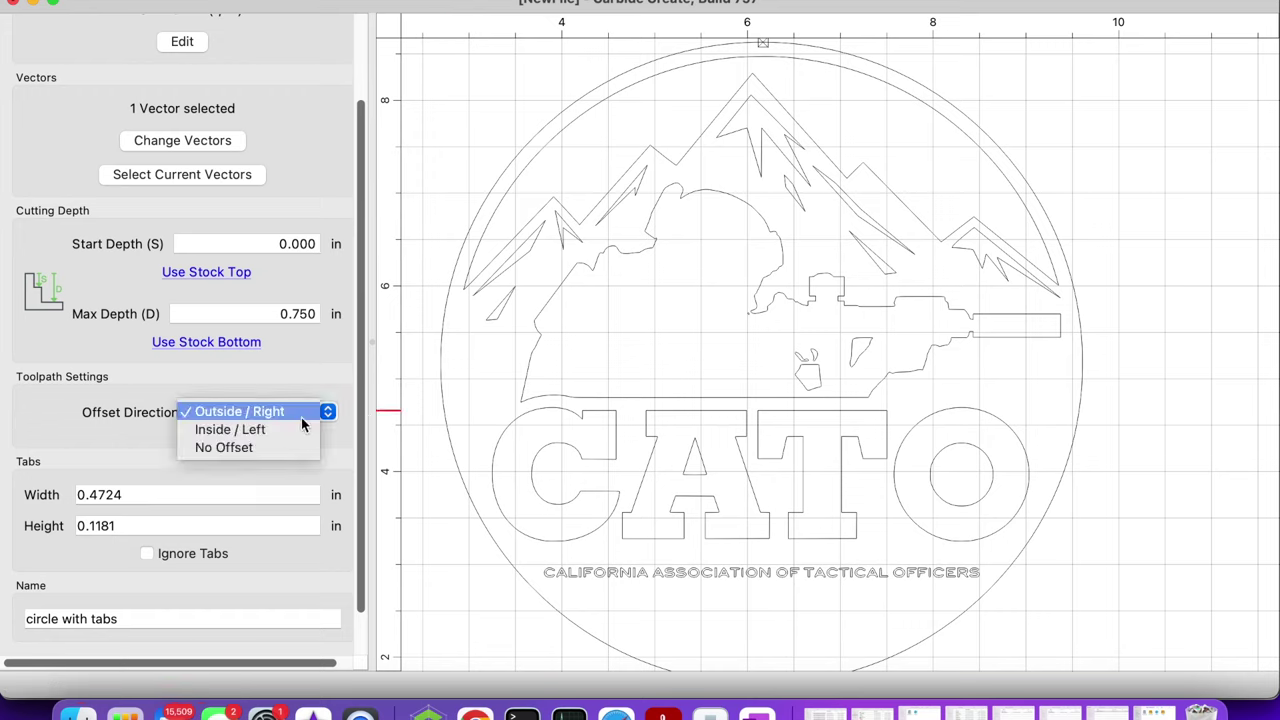
{"action": "left_click", "coordinate": [251, 432]}
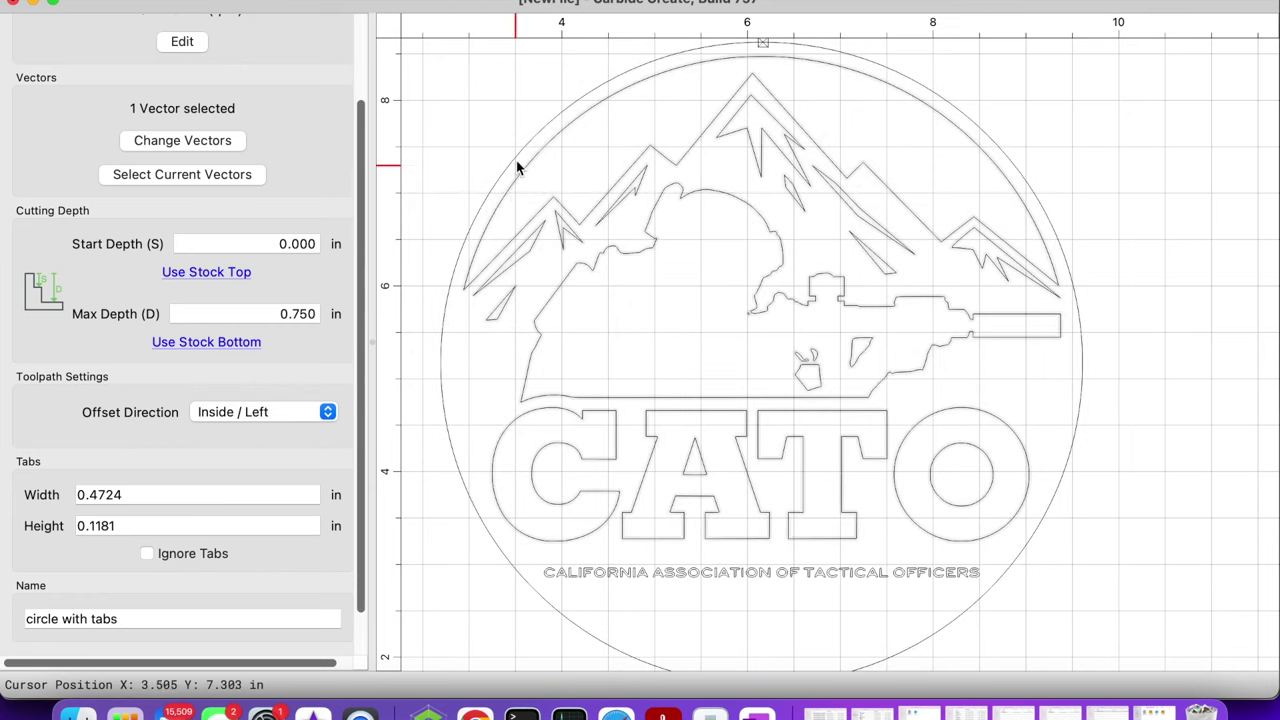
{"action": "left_click", "coordinate": [230, 411]}
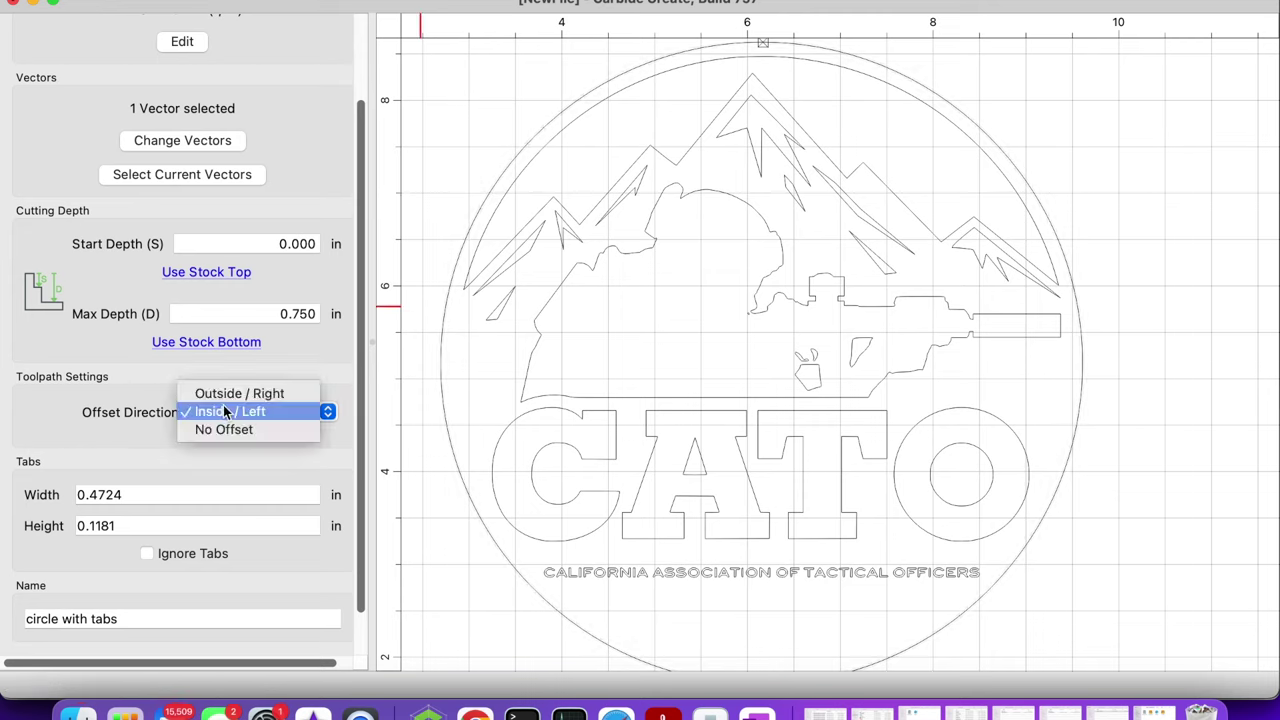
{"action": "left_click", "coordinate": [217, 433]}
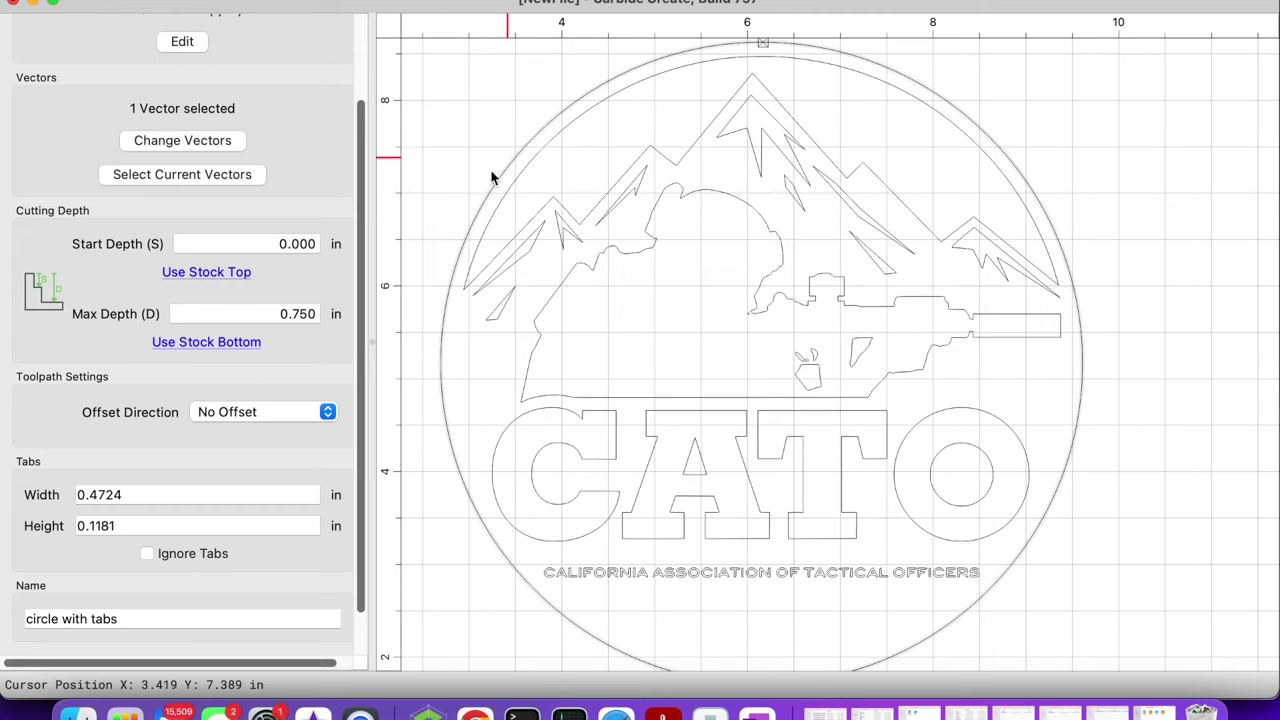
{"action": "key", "text": "Down"}
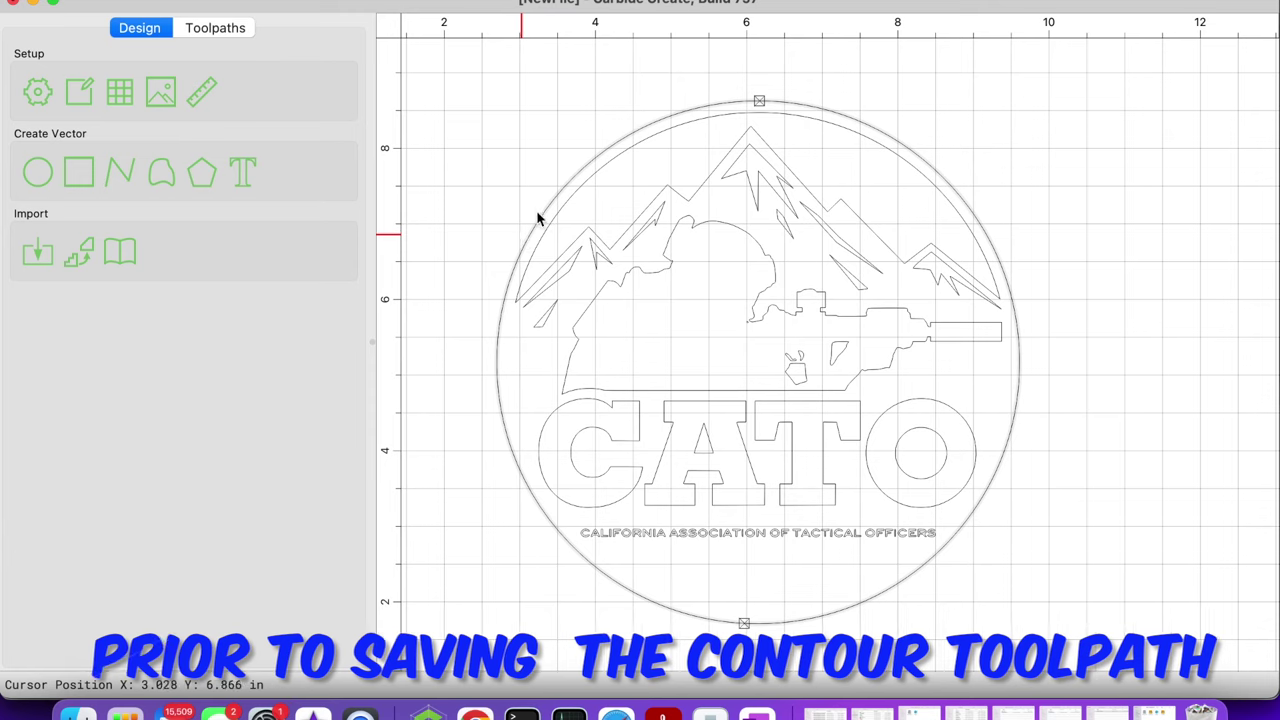
Step: Place five extra tabs along the upper-left arc of the outer circle
{"action": "left_click", "coordinate": [623, 134]}
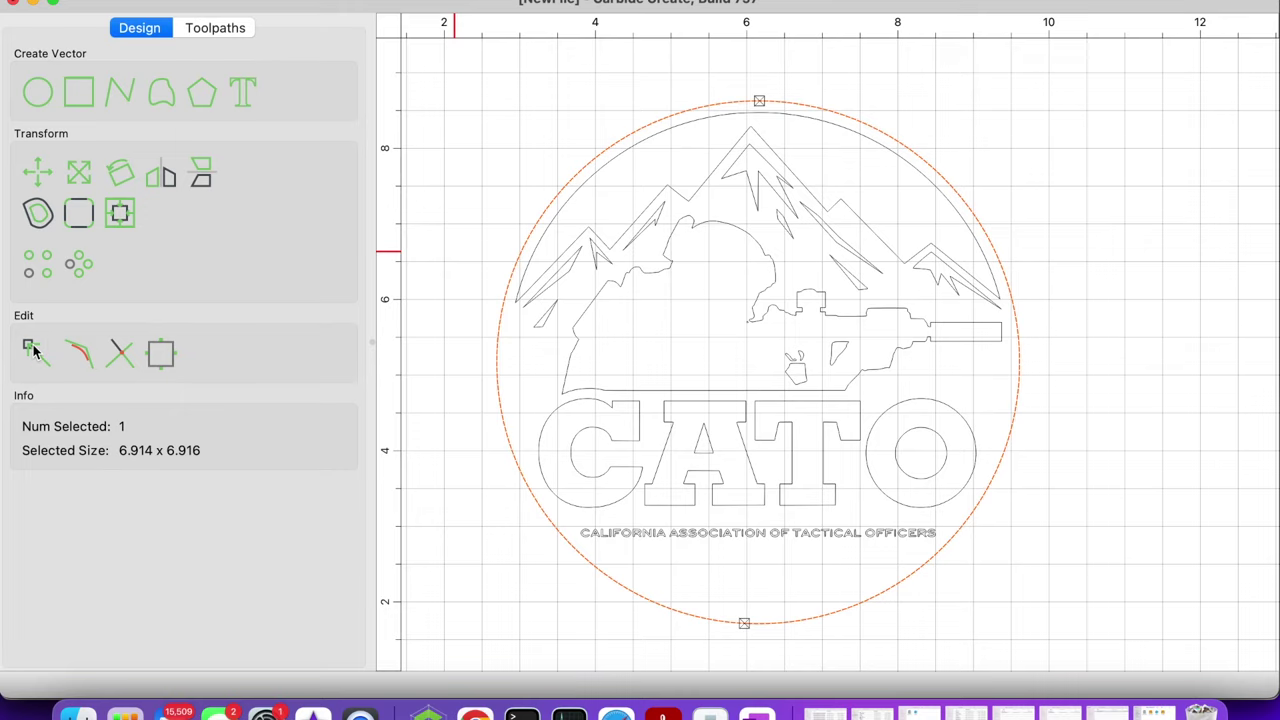
{"action": "left_click", "coordinate": [163, 356]}
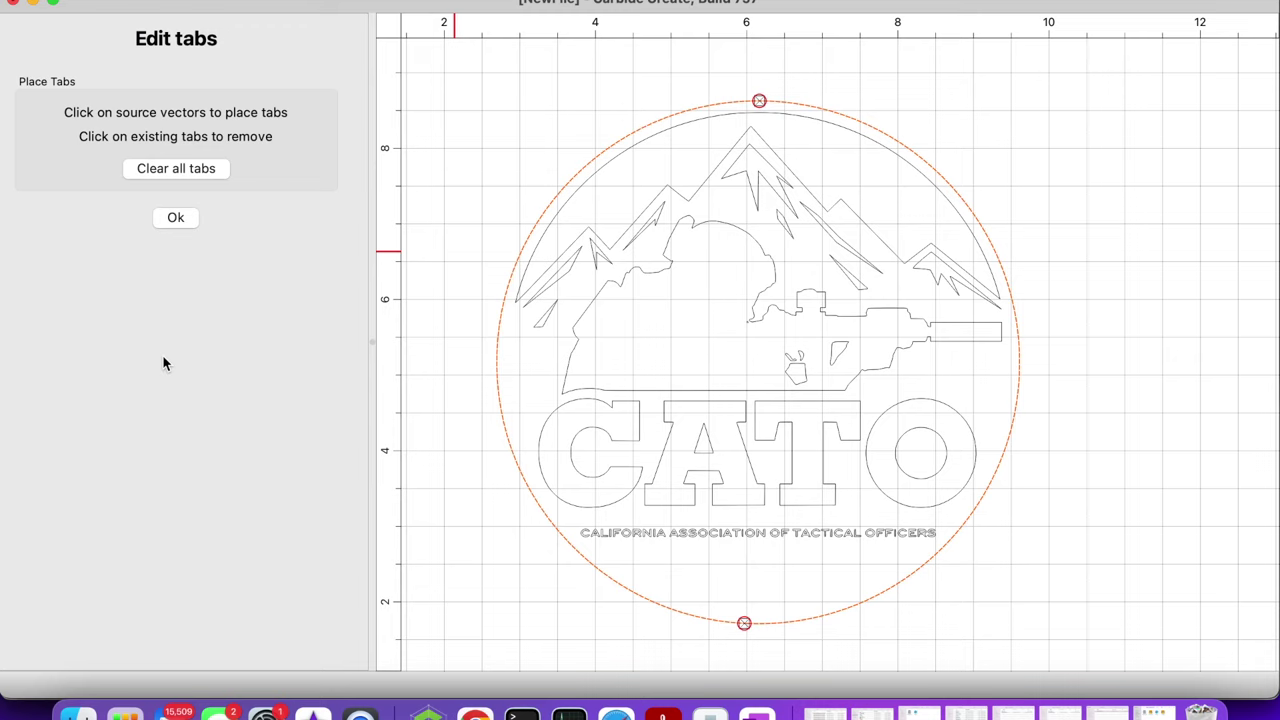
{"action": "left_click", "coordinate": [572, 177]}
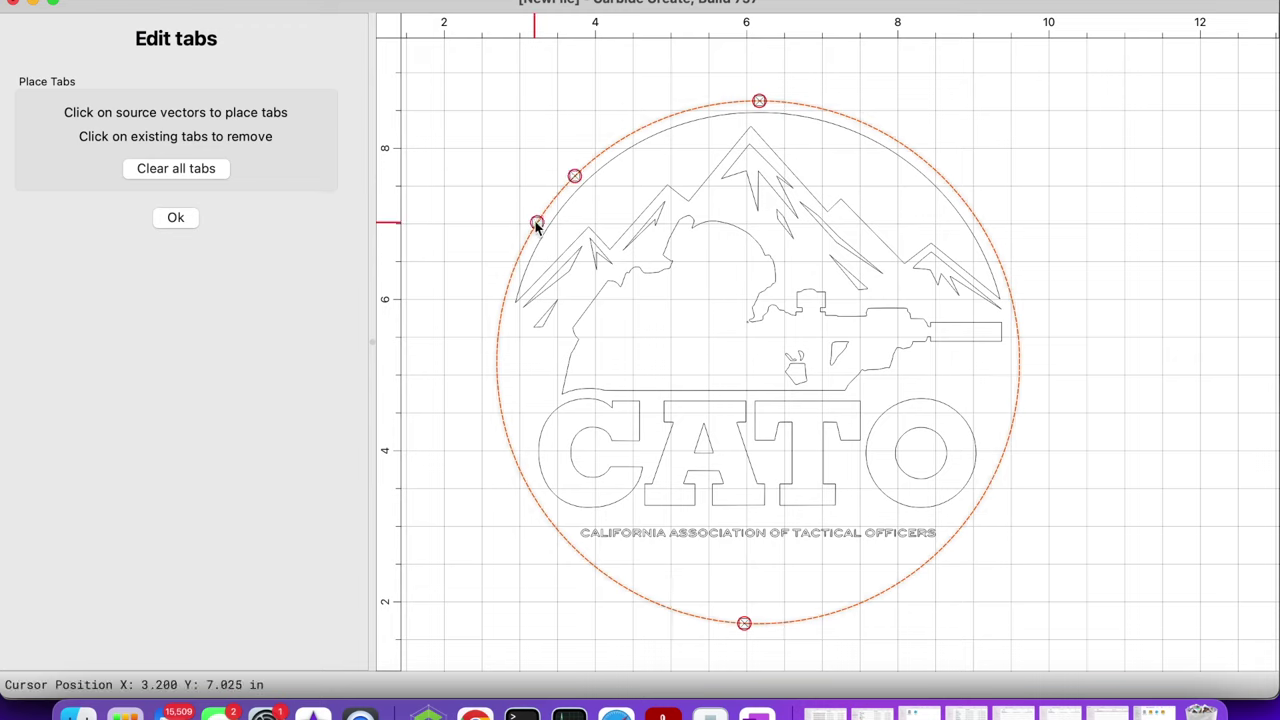
{"action": "left_click", "coordinate": [537, 222]}
{"action": "left_click", "coordinate": [522, 248]}
{"action": "left_click", "coordinate": [506, 292]}
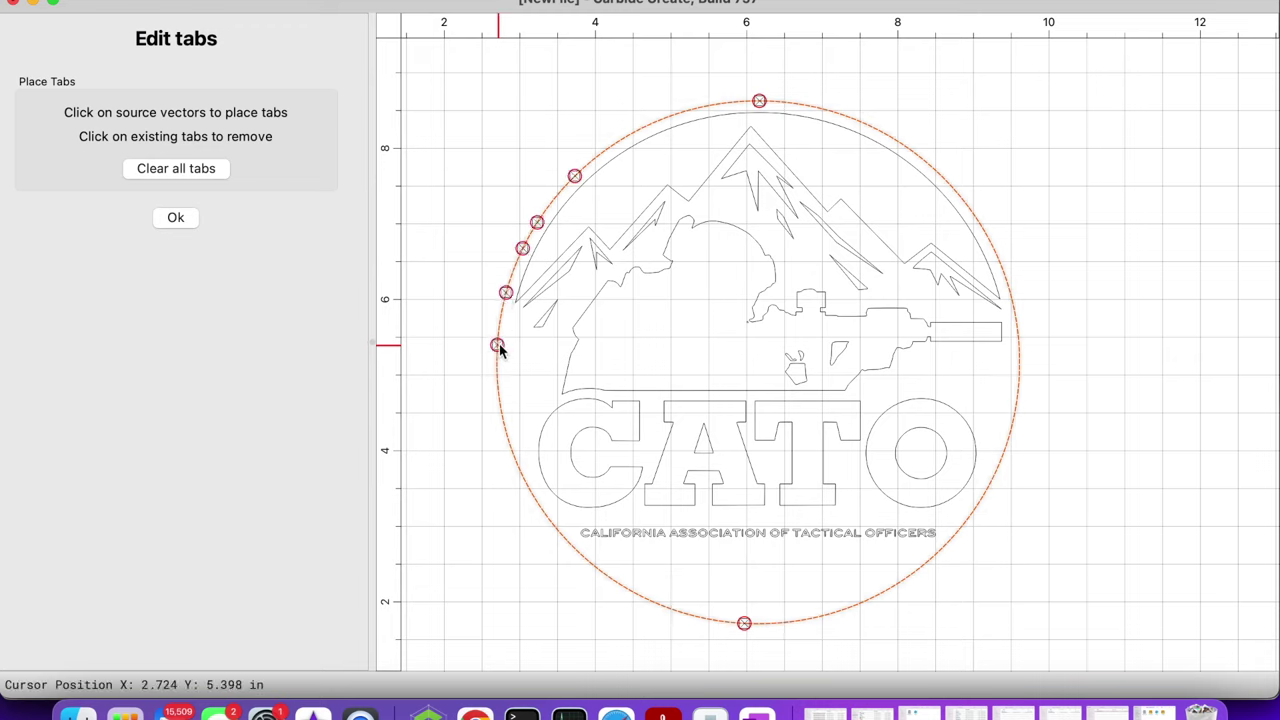
{"action": "left_click", "coordinate": [497, 345]}
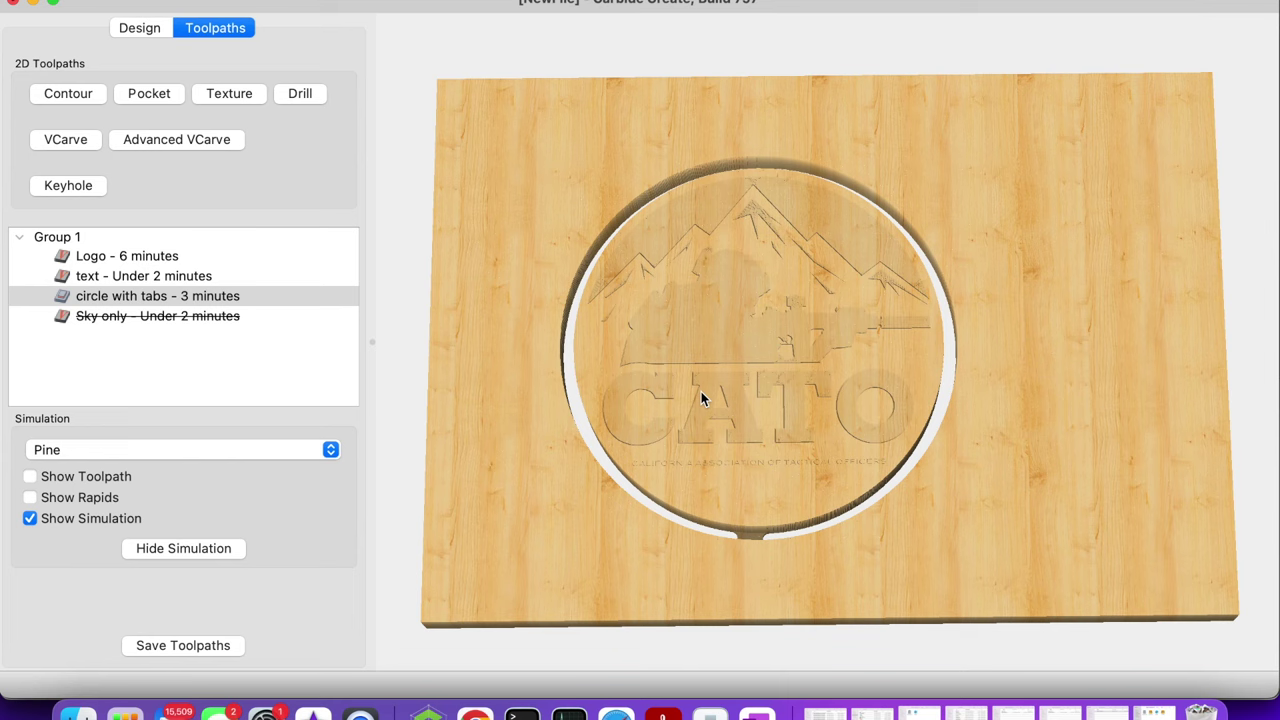
Step: Examine the simulated carving from several angles, checking the circular cutout and its holding tabs
{"action": "left_click_drag", "start_coordinate": [762, 353], "coordinate": [762, 418]}
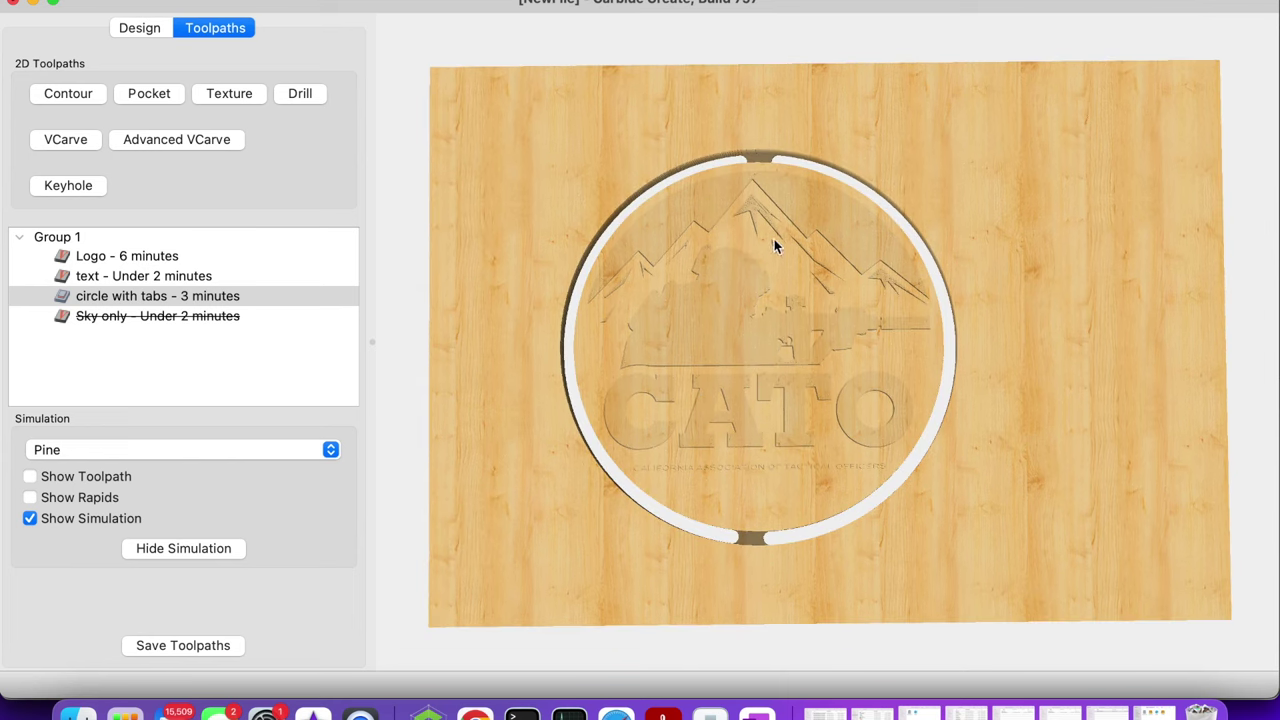
{"action": "scroll", "coordinate": [751, 181], "scroll_direction": "up", "scroll_amount": 3}
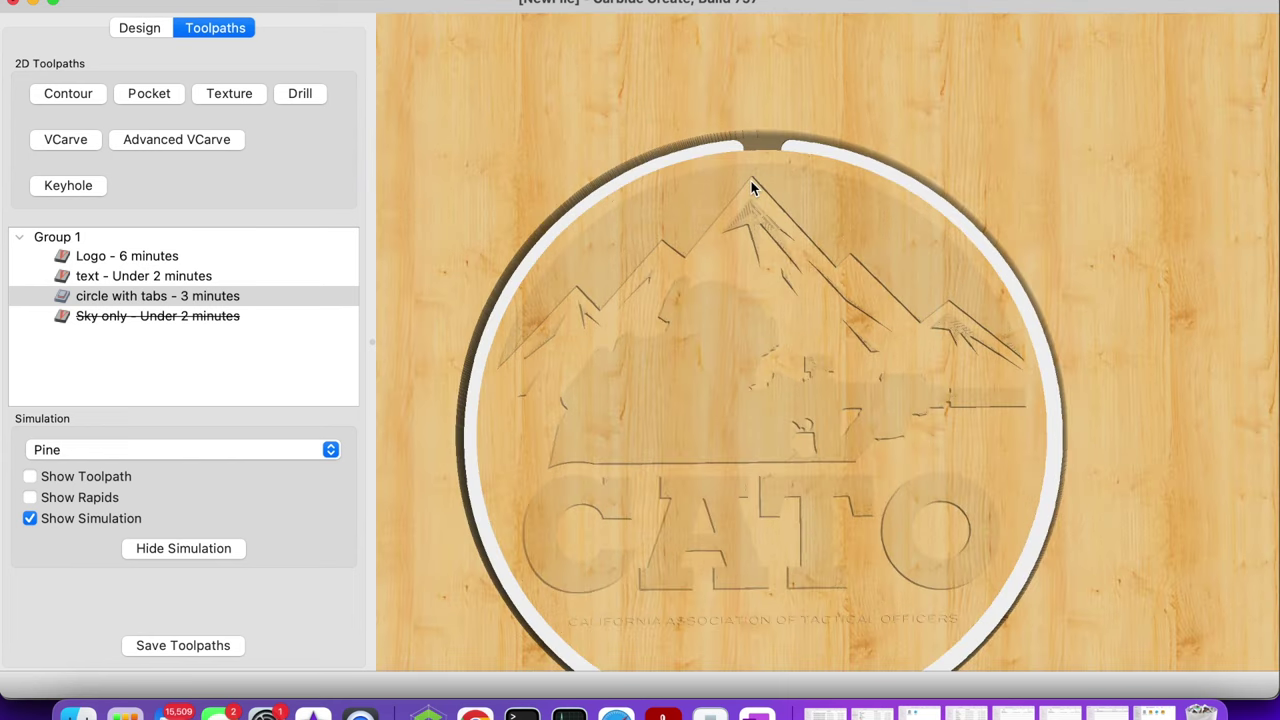
{"action": "left_click_drag", "start_coordinate": [751, 181], "coordinate": [657, 246]}
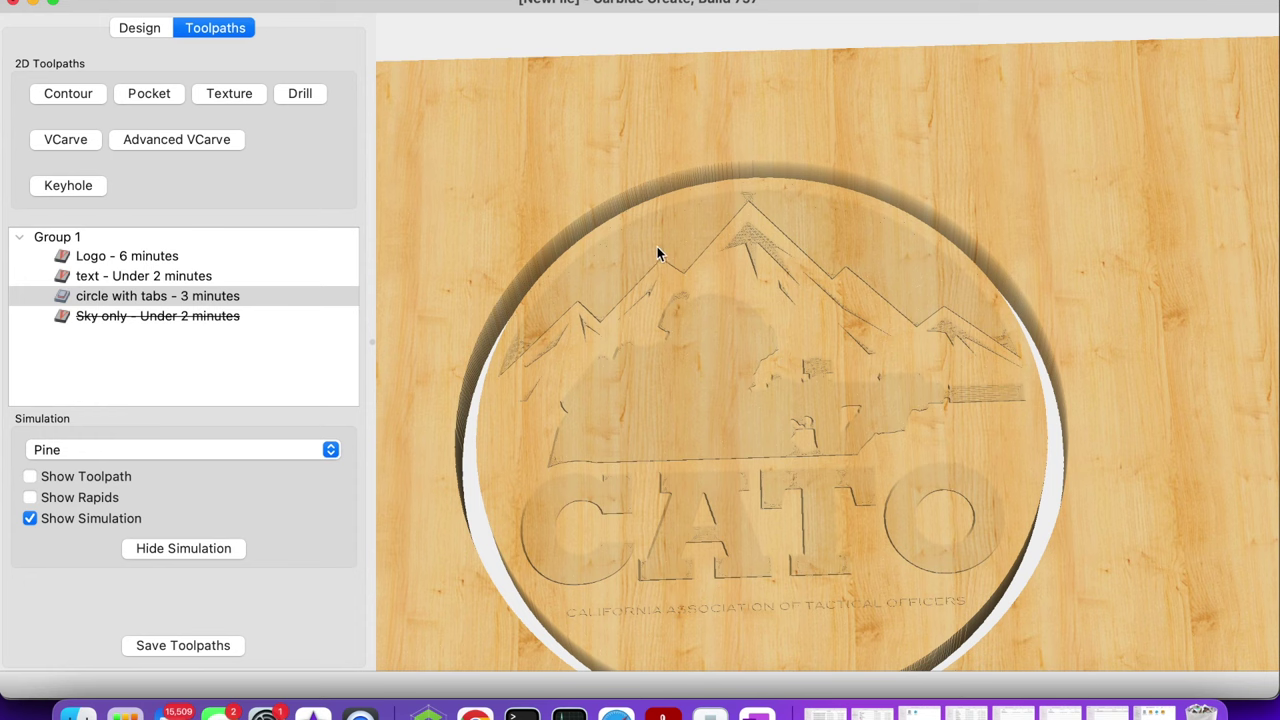
{"action": "left_click_drag", "start_coordinate": [709, 442], "coordinate": [709, 278]}
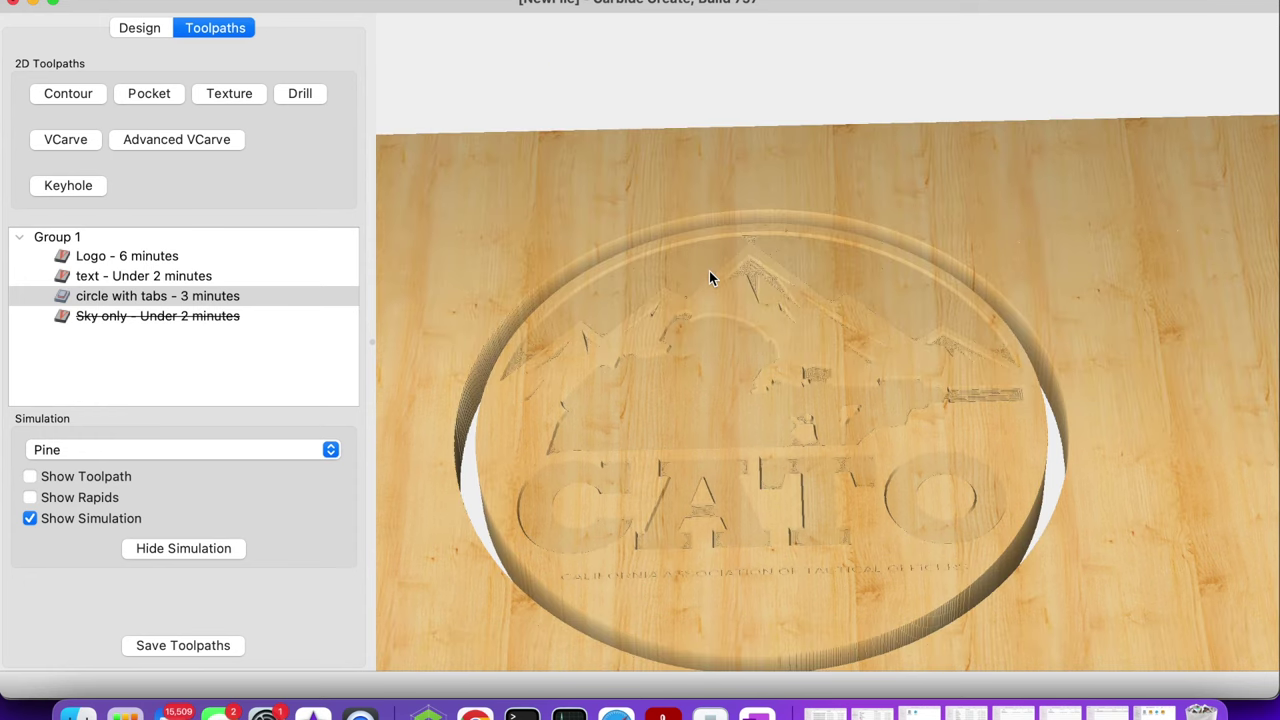
{"action": "left_click_drag", "start_coordinate": [712, 594], "coordinate": [758, 137]}
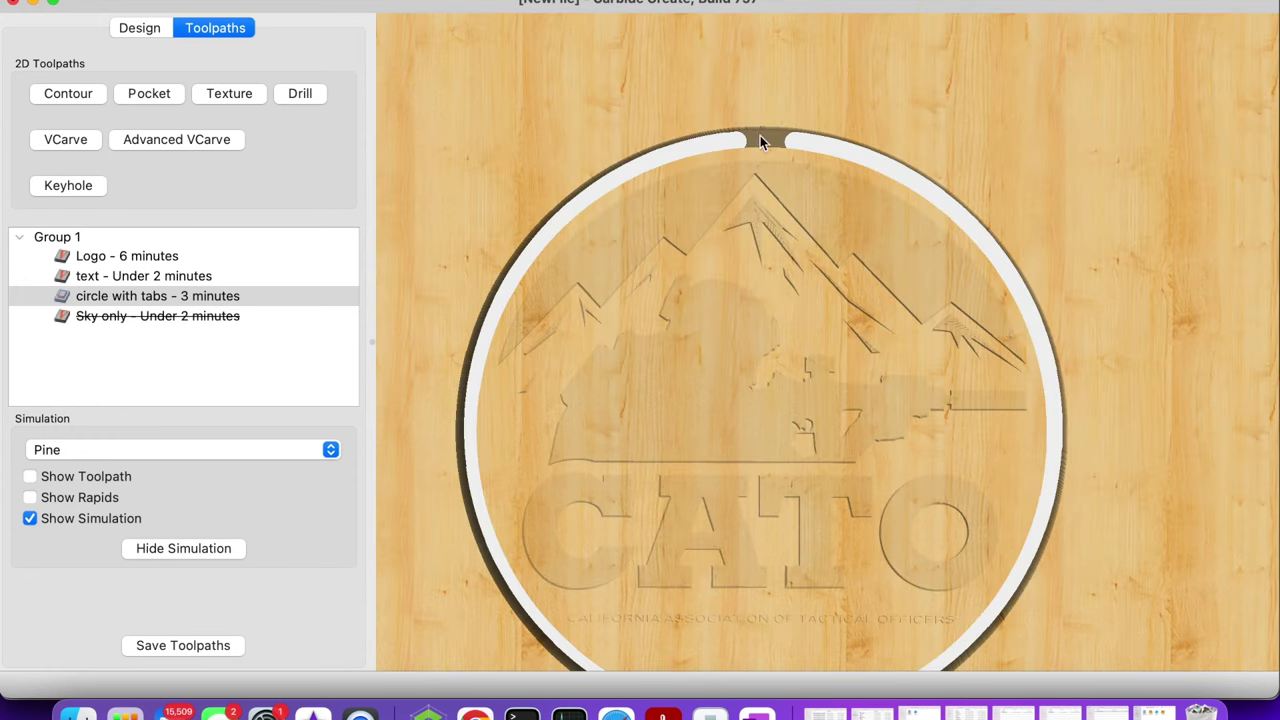
{"action": "scroll", "coordinate": [763, 207], "scroll_direction": "down", "scroll_amount": 2}
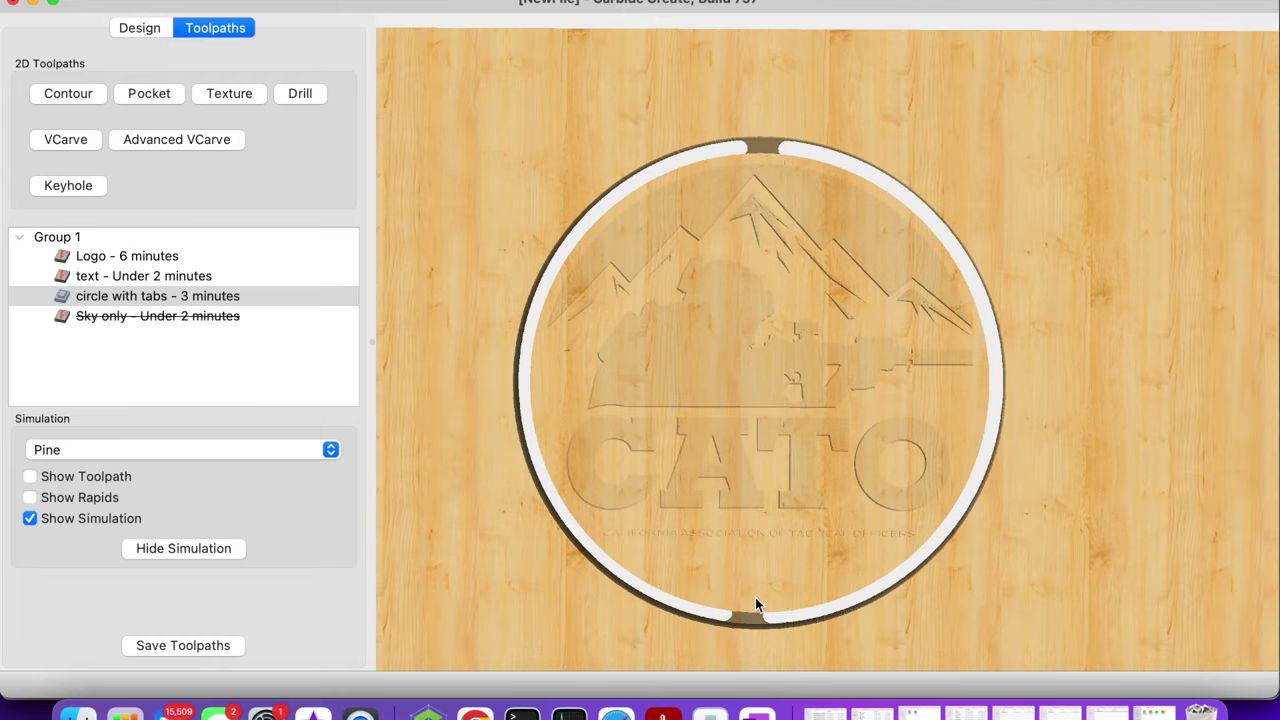